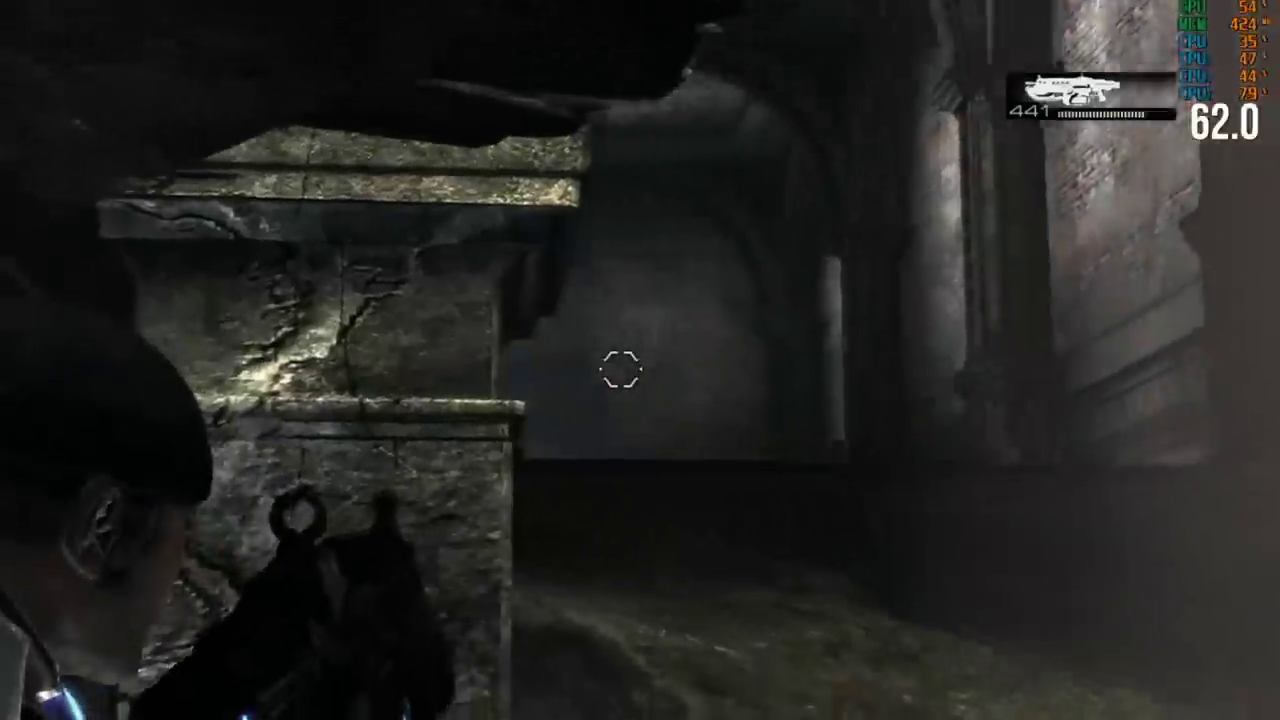
key(w)
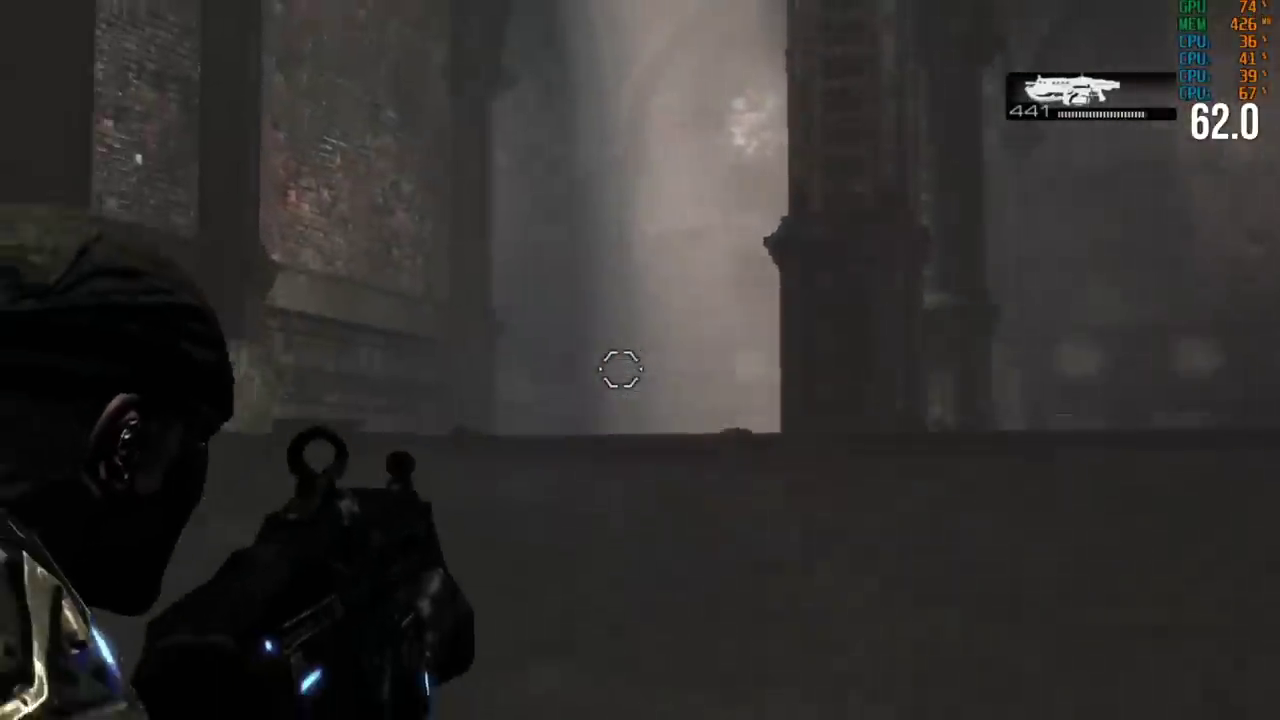
key(w)
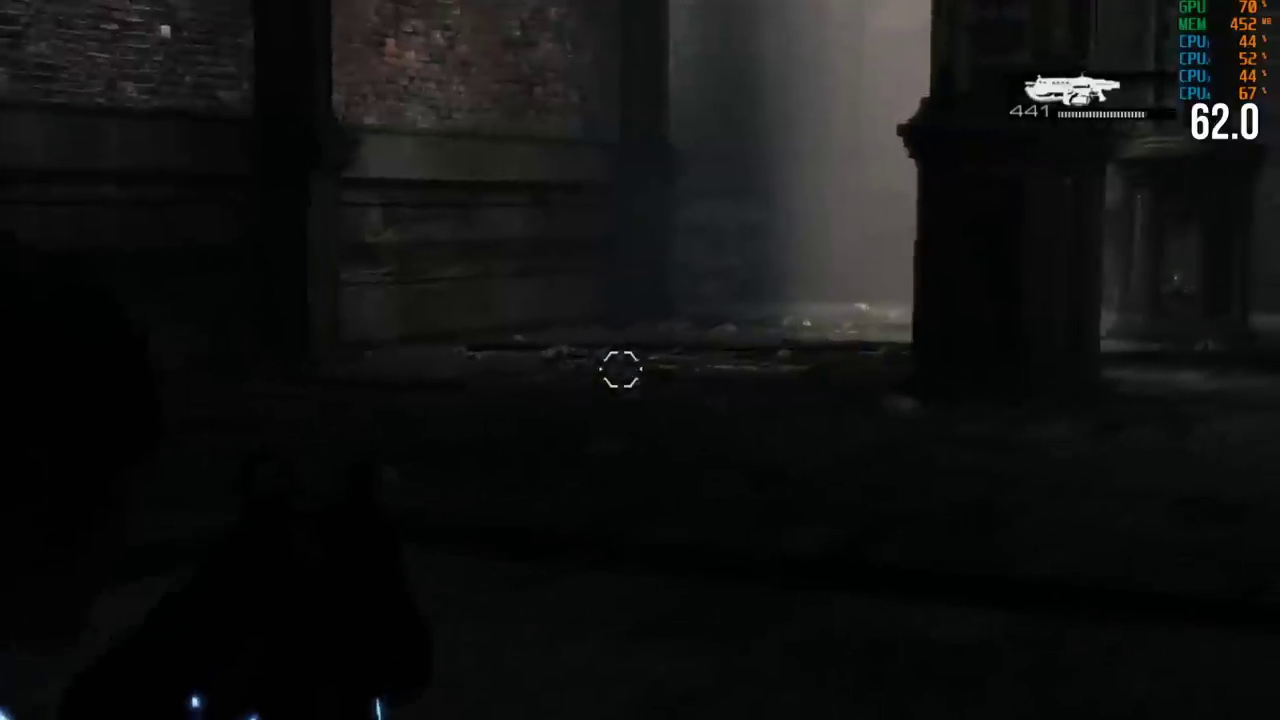
key(space)
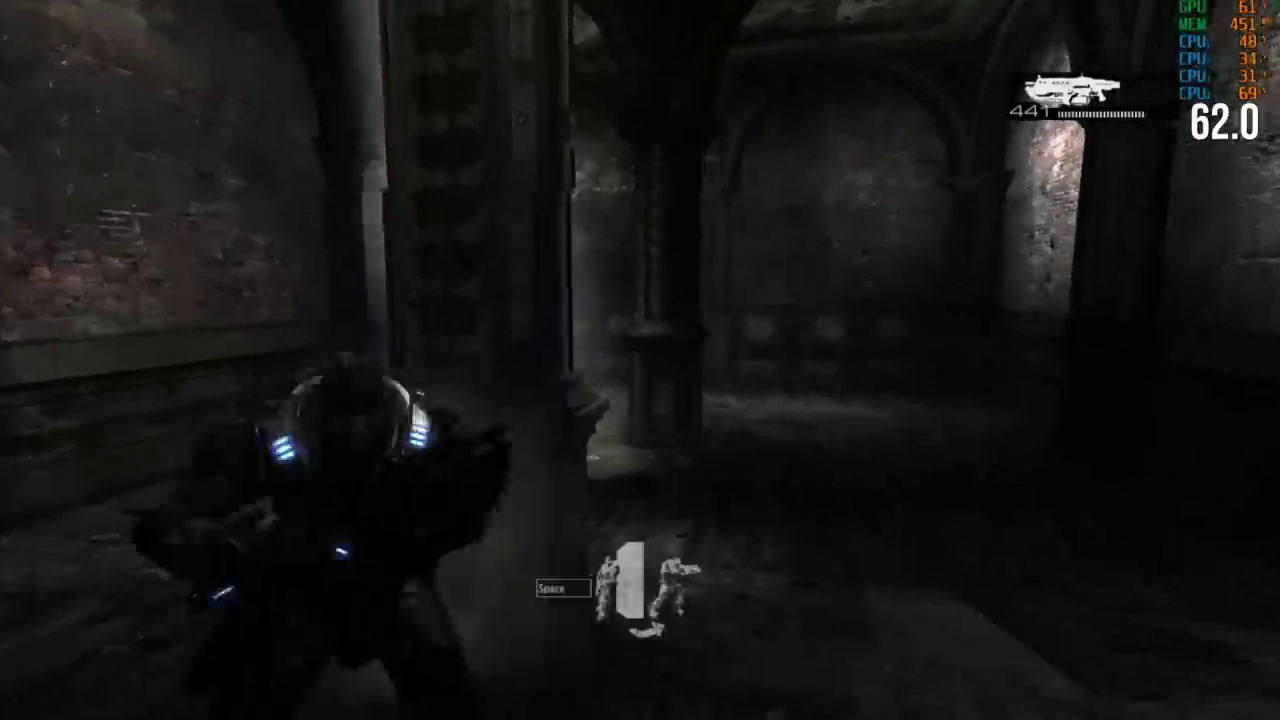
key(space)
key(w)
key(w)
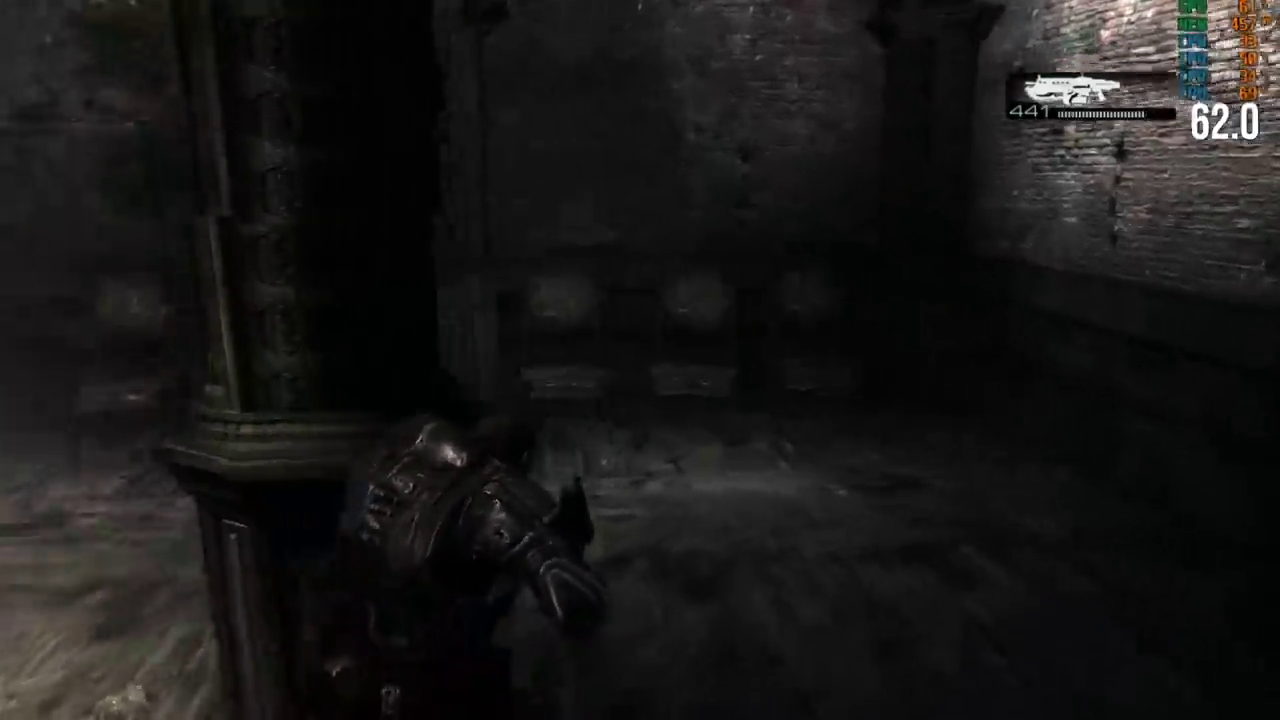
key(a)
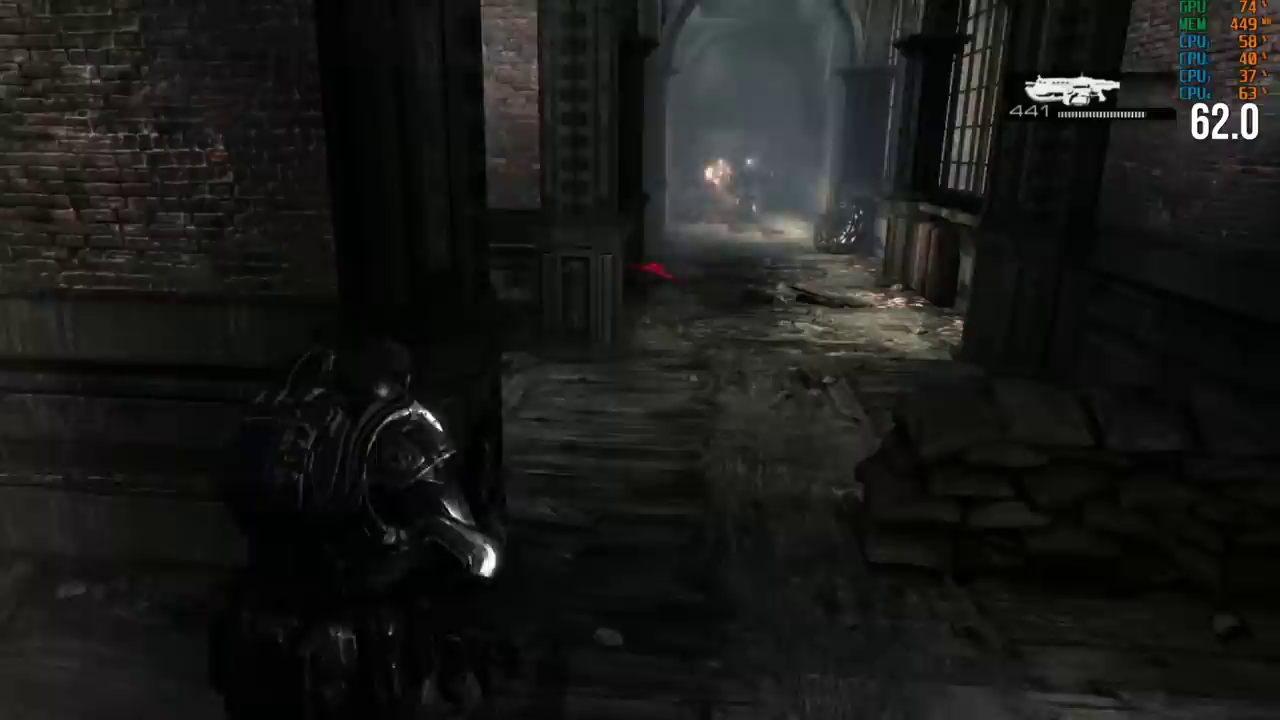
key(space)
key(w)
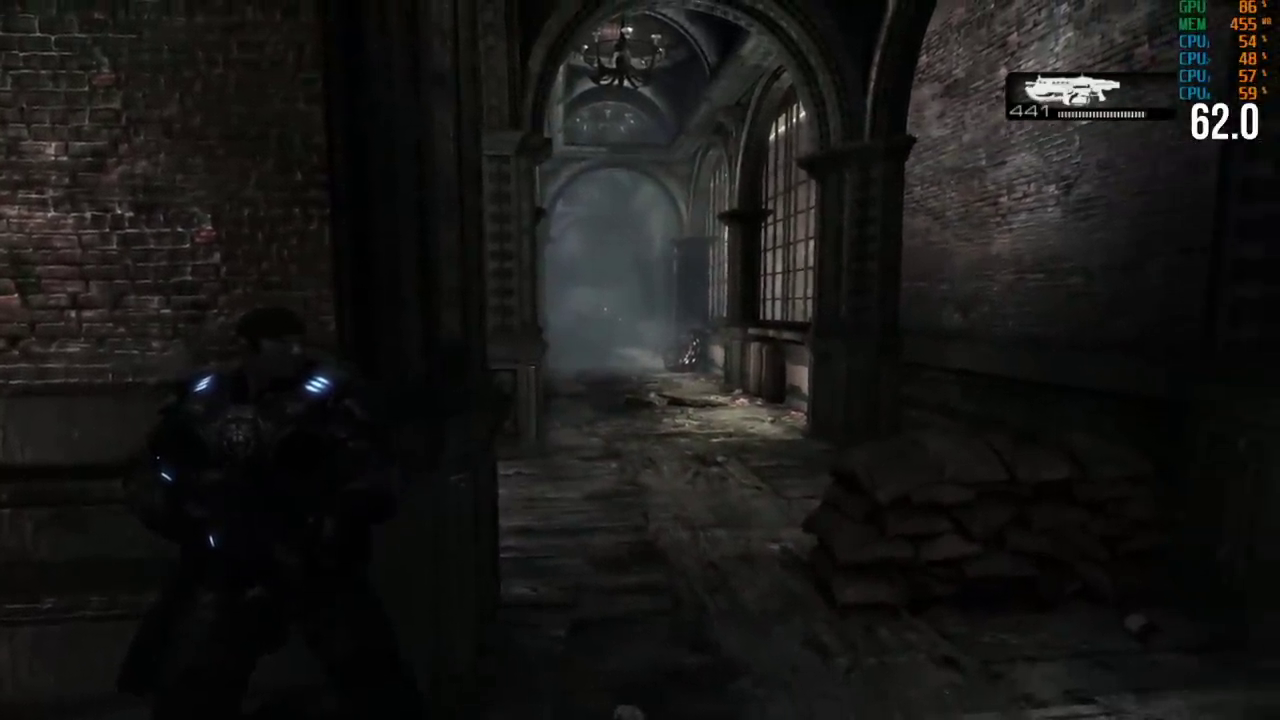
key(Escape)
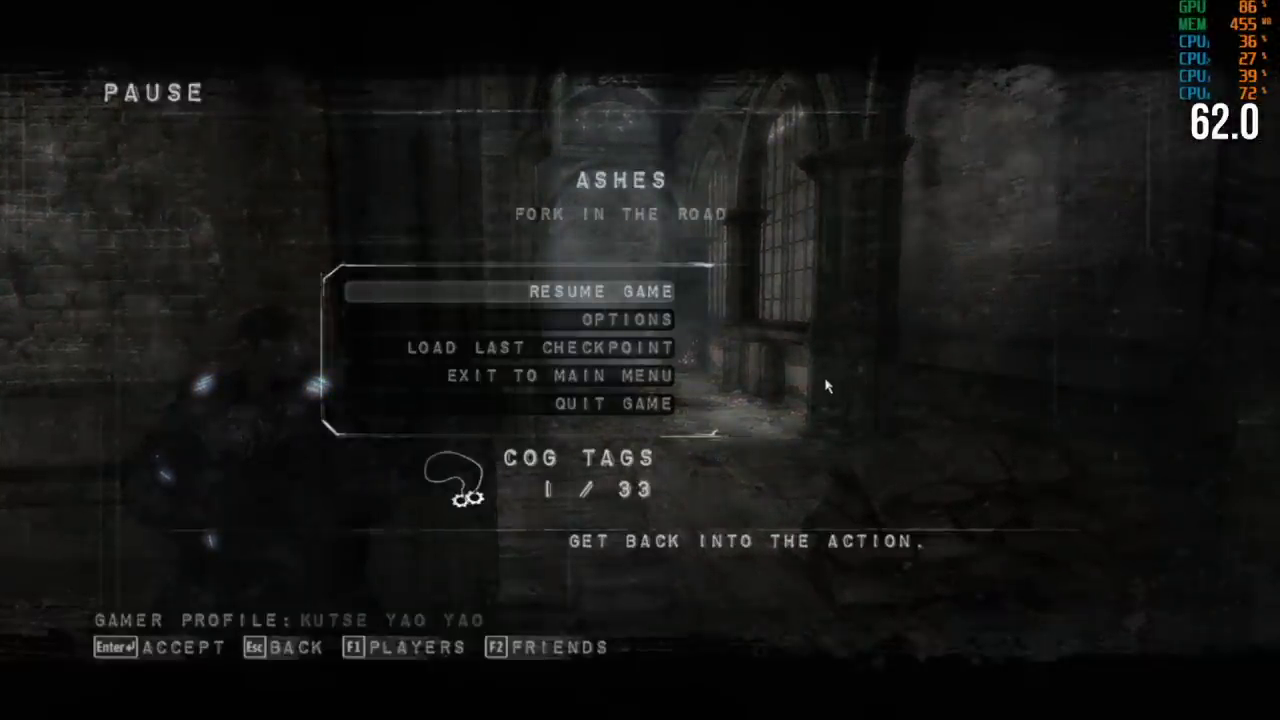
key(Escape)
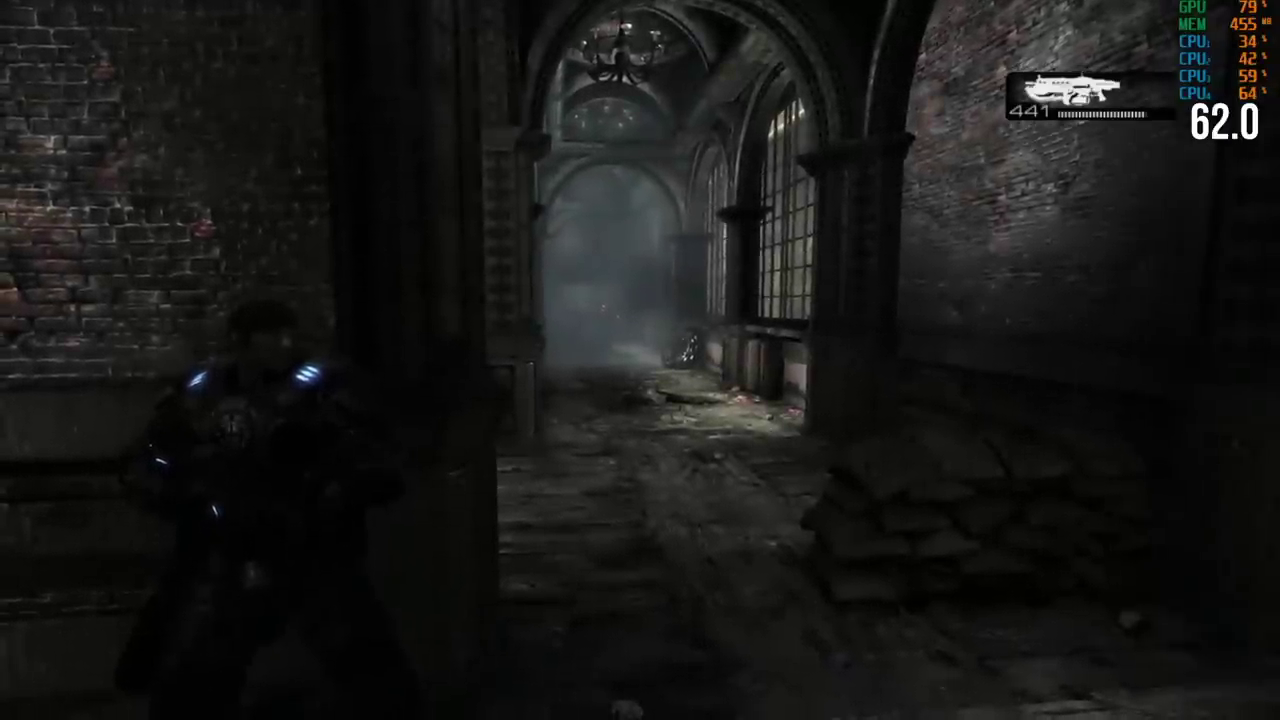
Pause the campaign and exit to the main menu, accepting the loss of unsaved data
key(Escape)
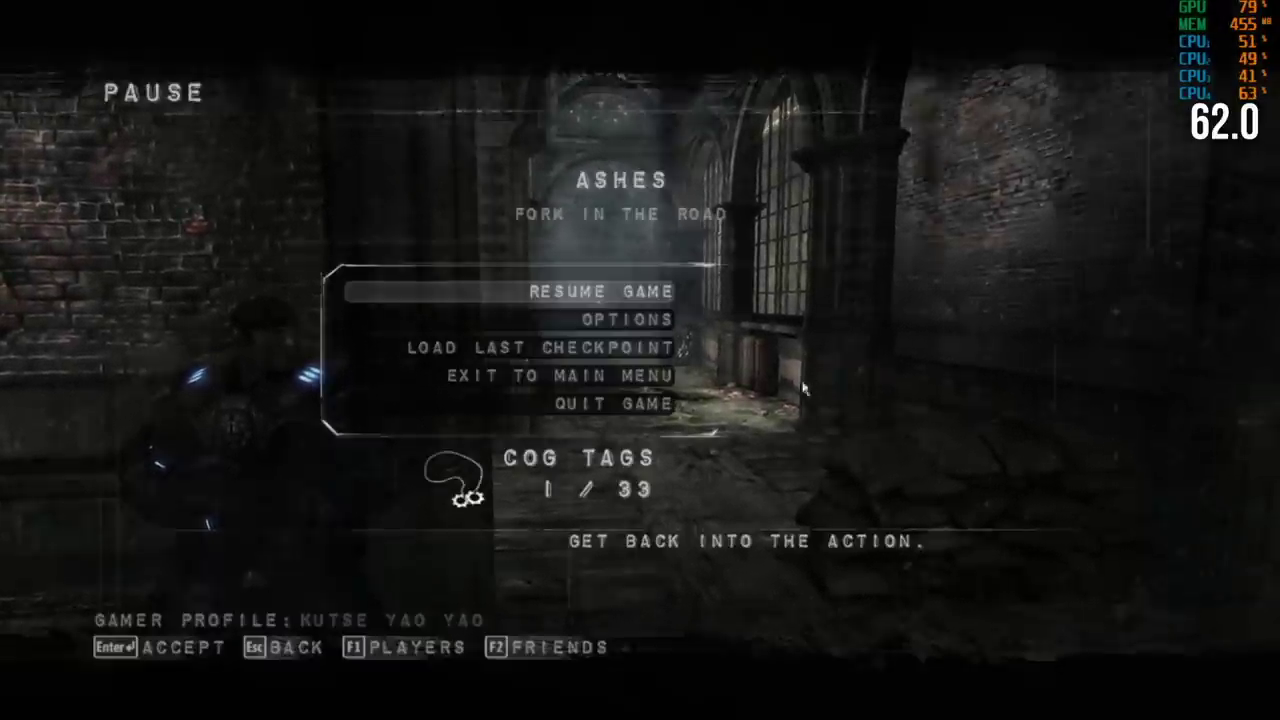
click(638, 380)
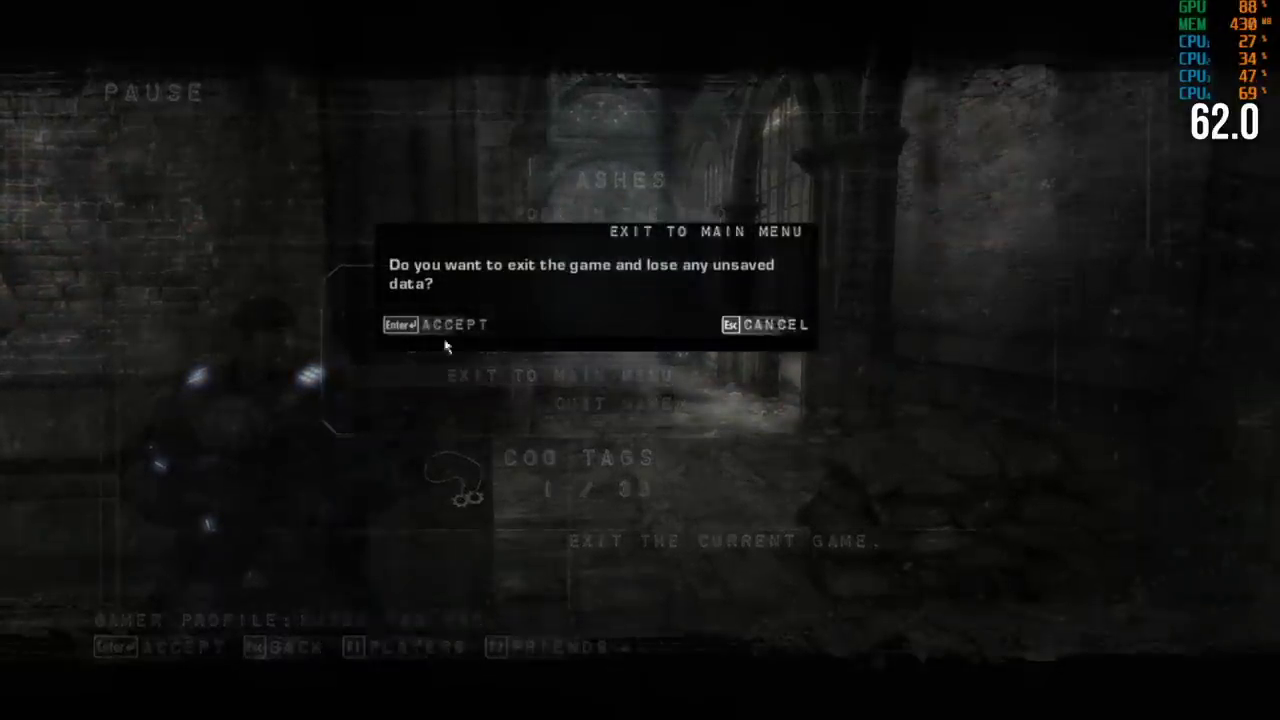
click(407, 337)
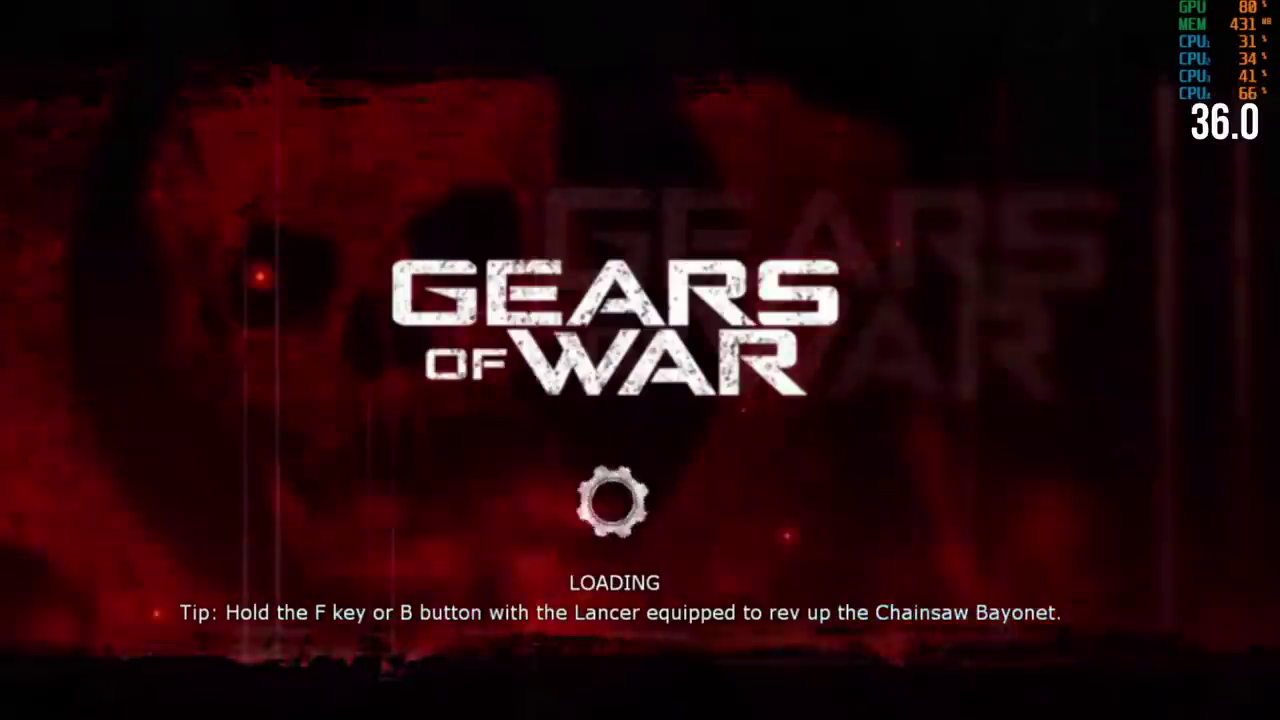
Examine the game's video settings, including the DirectX 10/antialiasing option
click(645, 358)
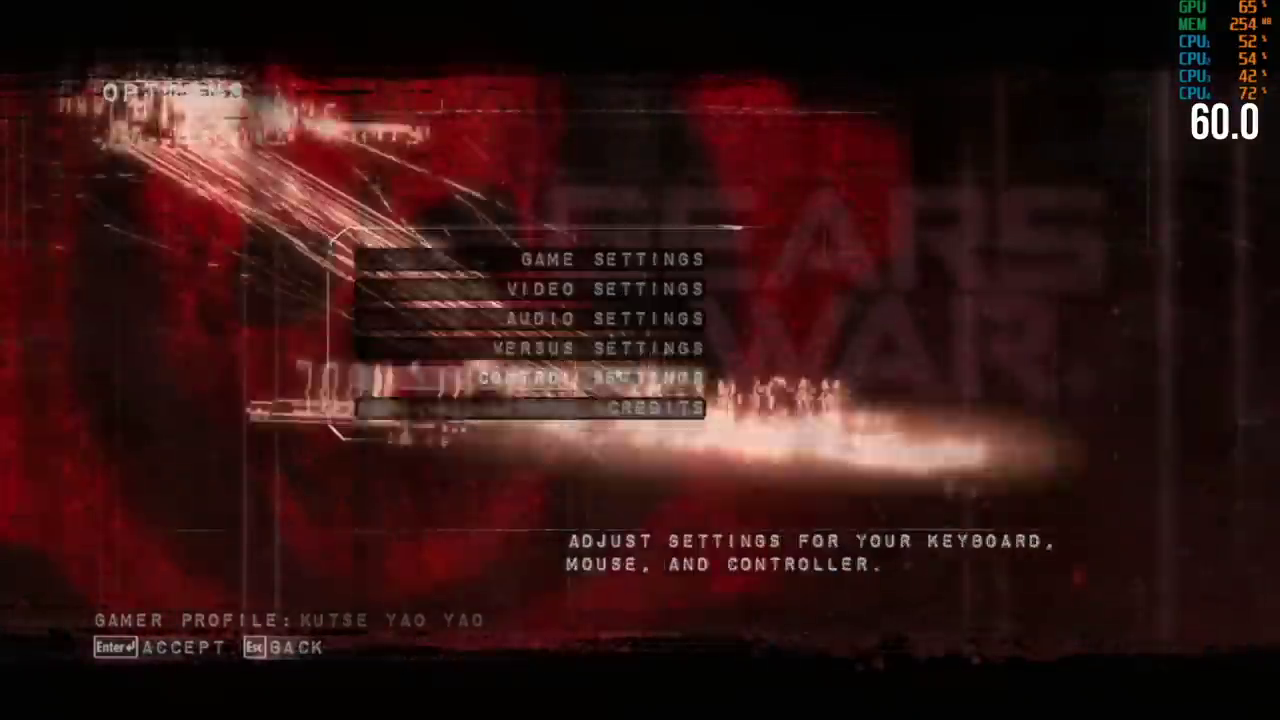
click(623, 290)
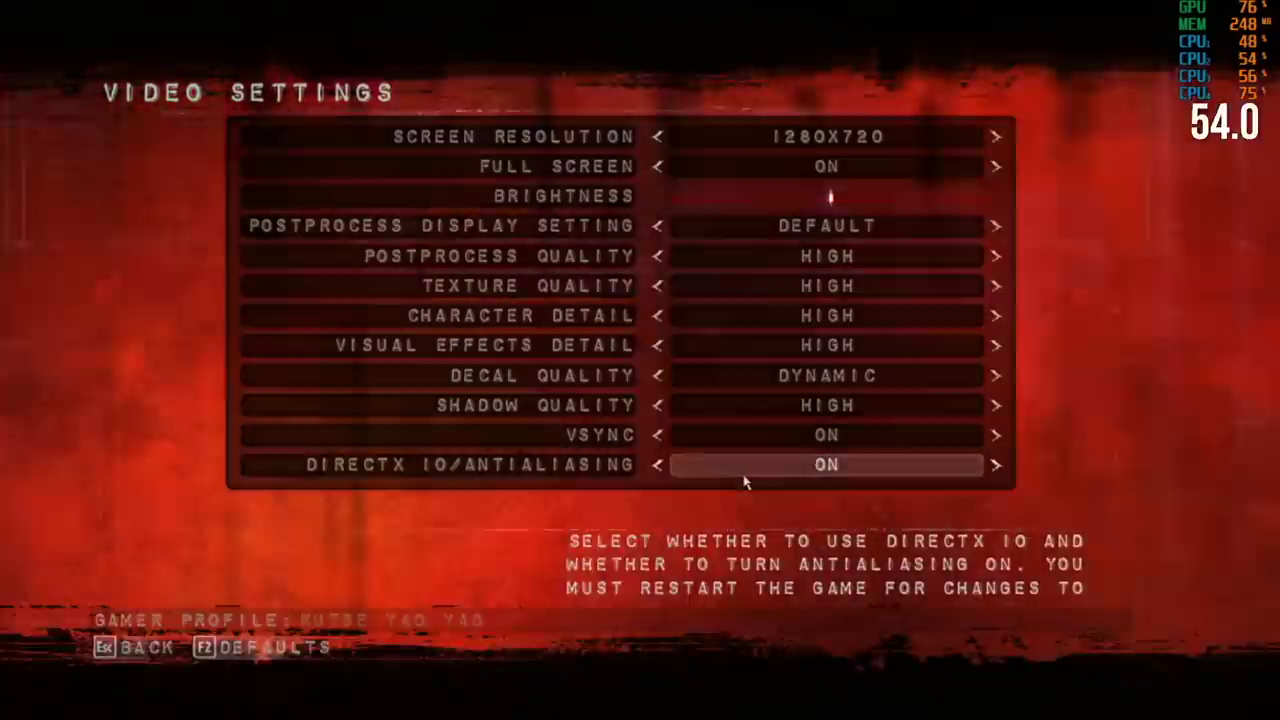
key(Escape)
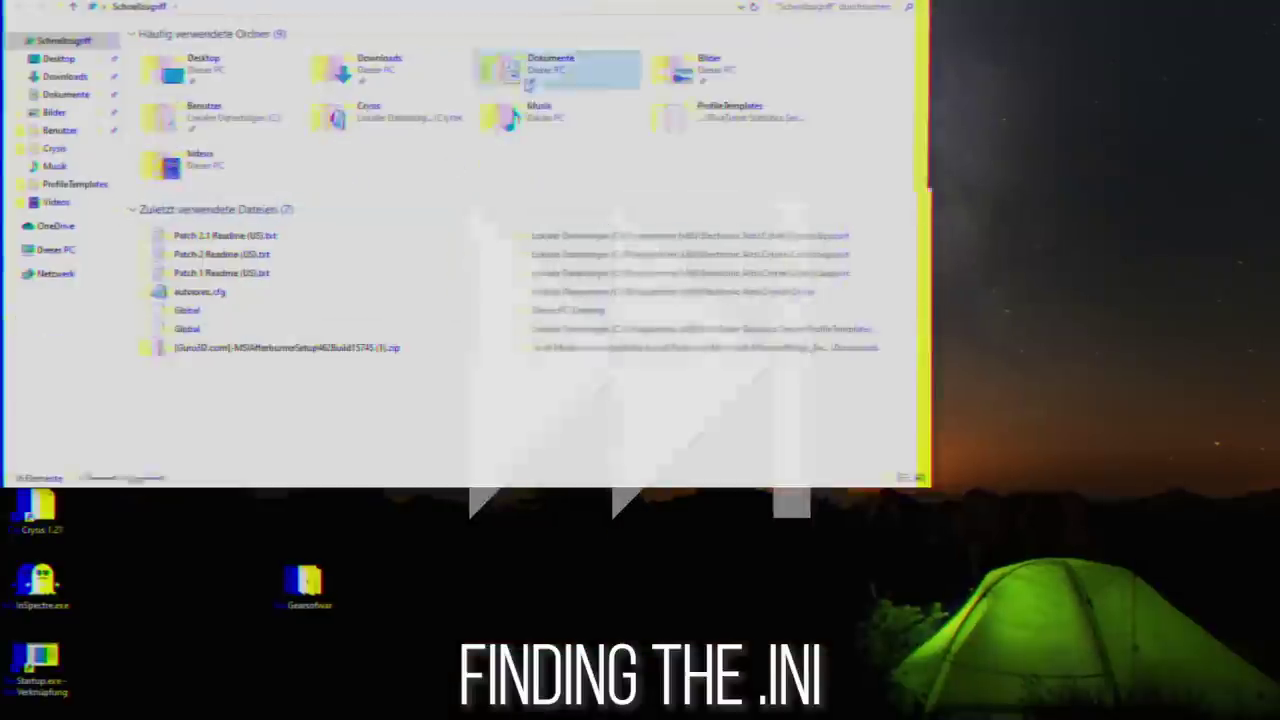
Open WarEngineUserSettings.ini from Dokumente > My Games > Gears of War for Windows > WarGame > Config
double_click(528, 85)
double_click(175, 67)
double_click(175, 51)
double_click(152, 67)
double_click(160, 51)
double_click(202, 98)
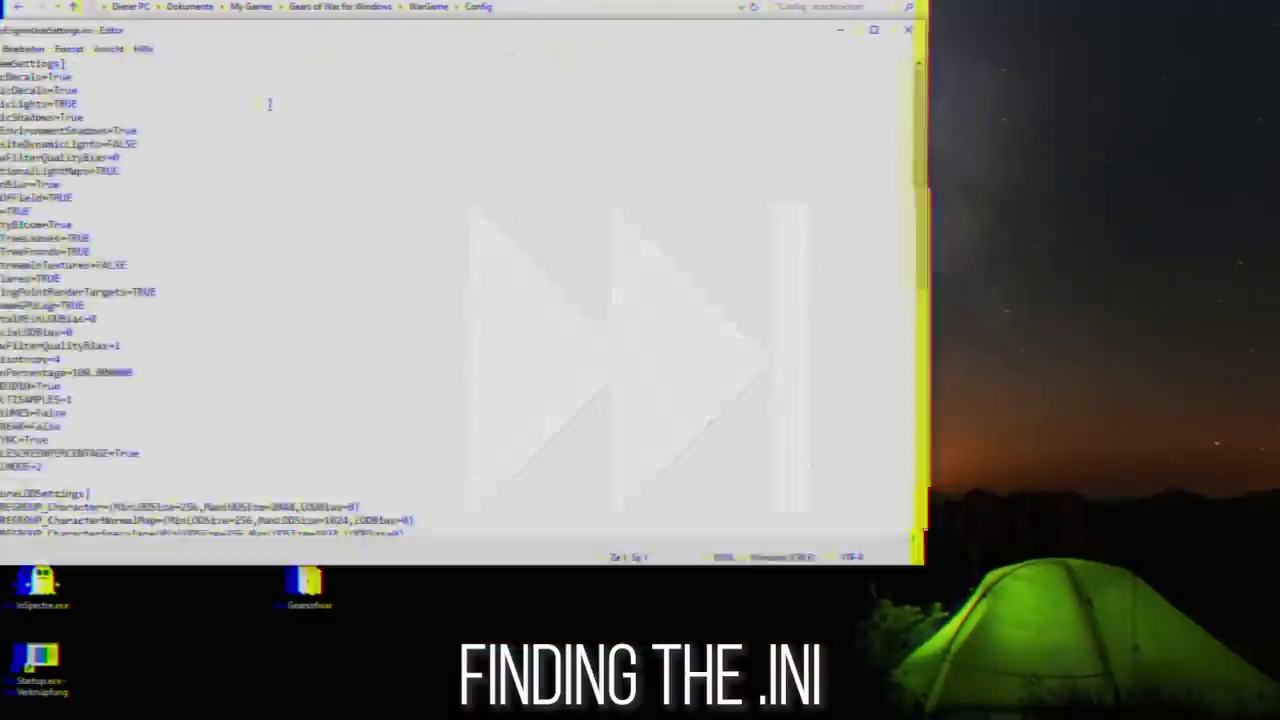
Set MAXMULTISAMPLES to 2 in WarEngineUserSettings.ini and launch the Startup.exe desktop shortcut
drag(271, 28, 755, 62)
double_click(208, 51)
double_click(202, 98)
scroll(554, 443, down, 7)
click(542, 511)
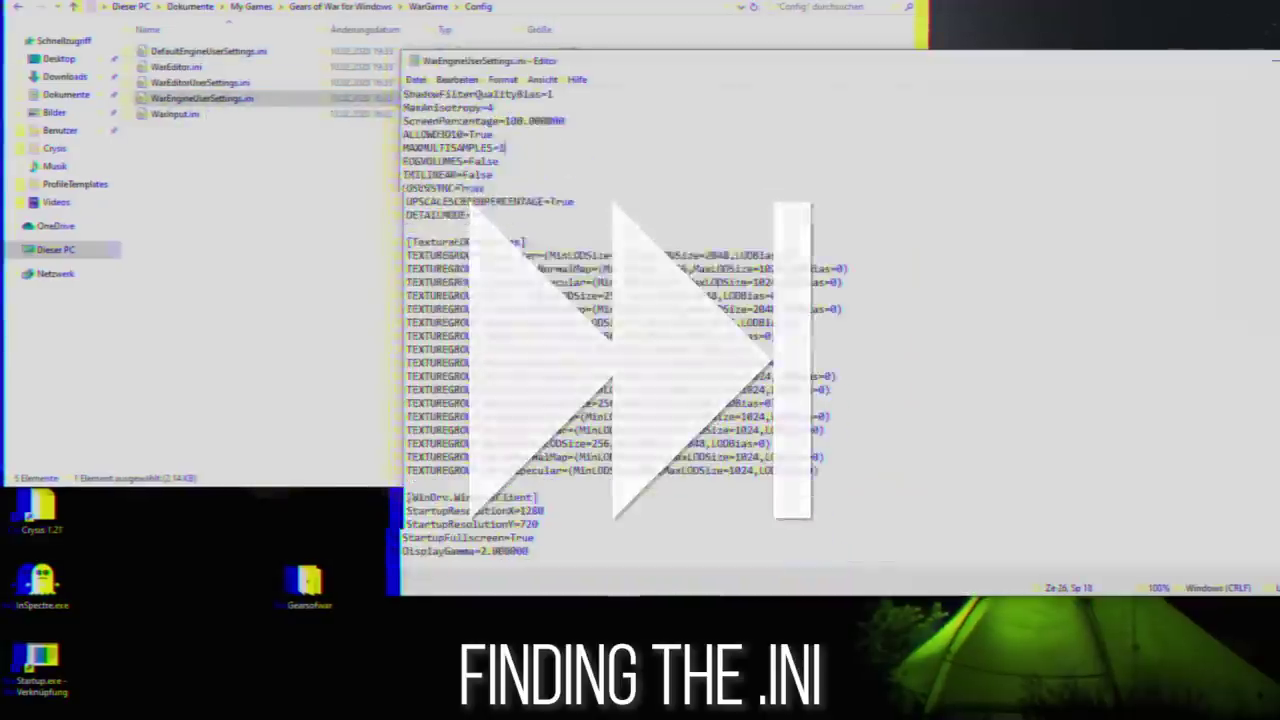
scroll(714, 274, up, 7)
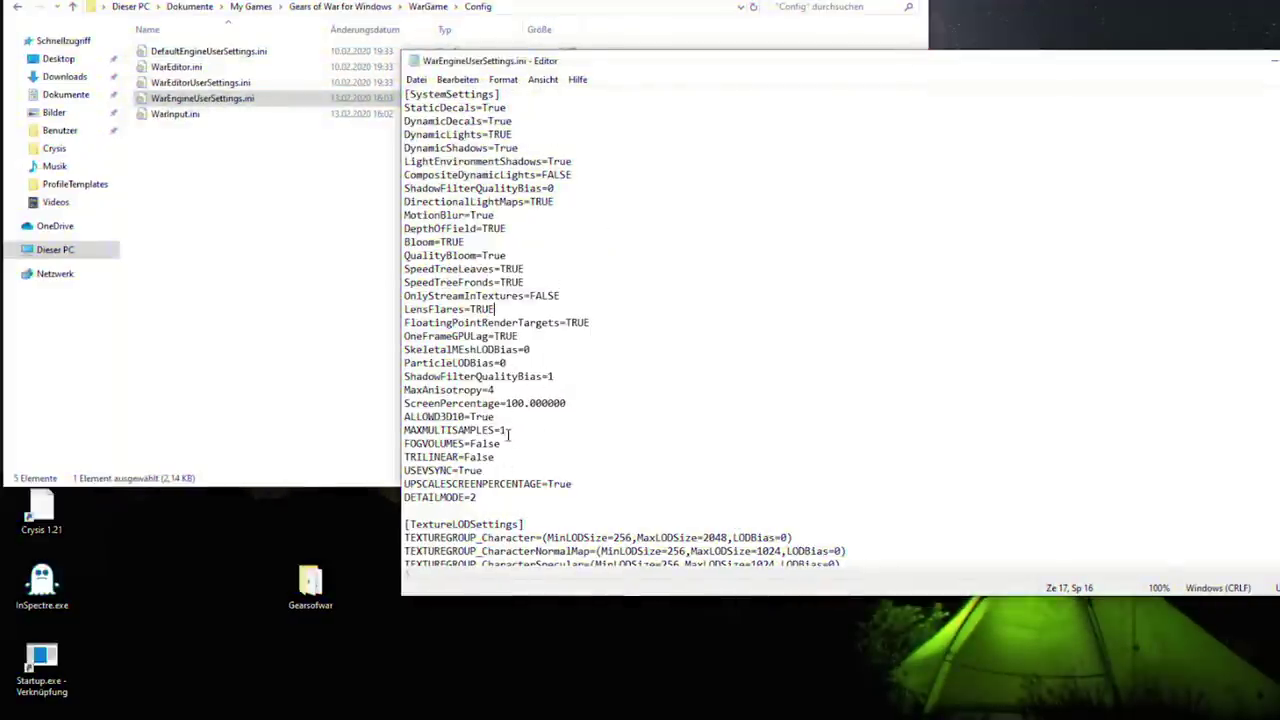
key(Right)
key(Right)
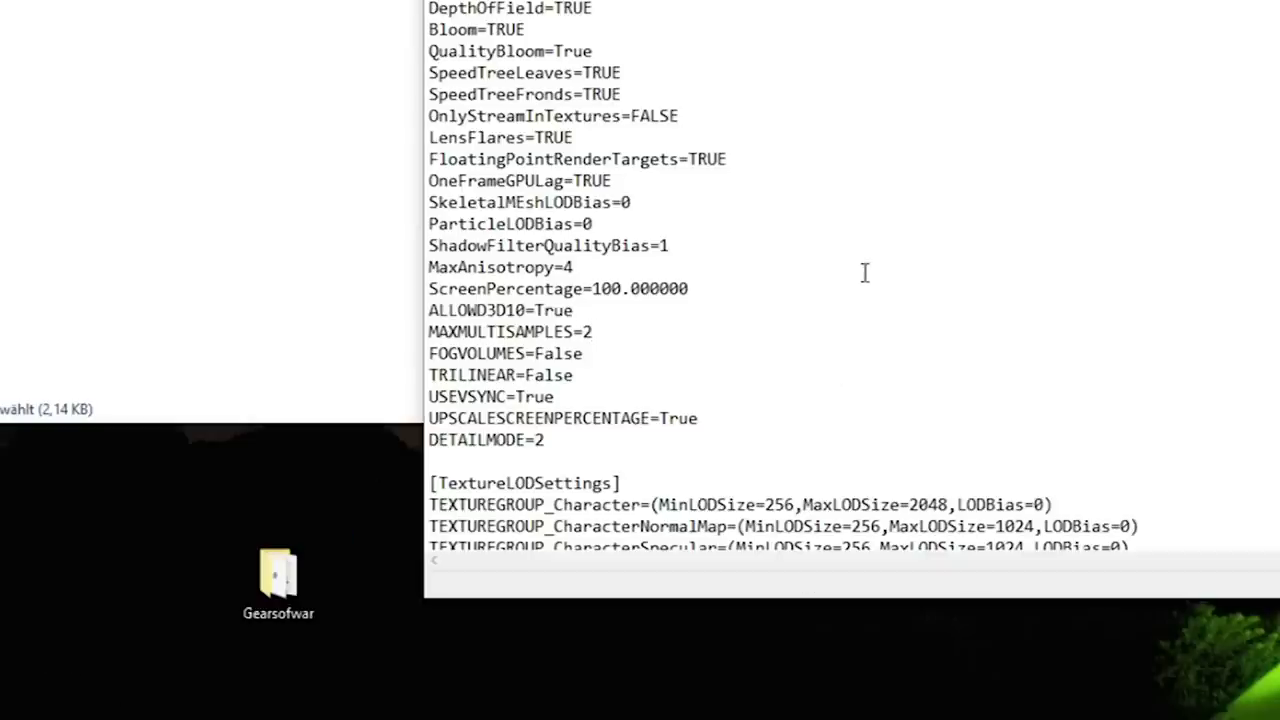
double_click(30, 680)
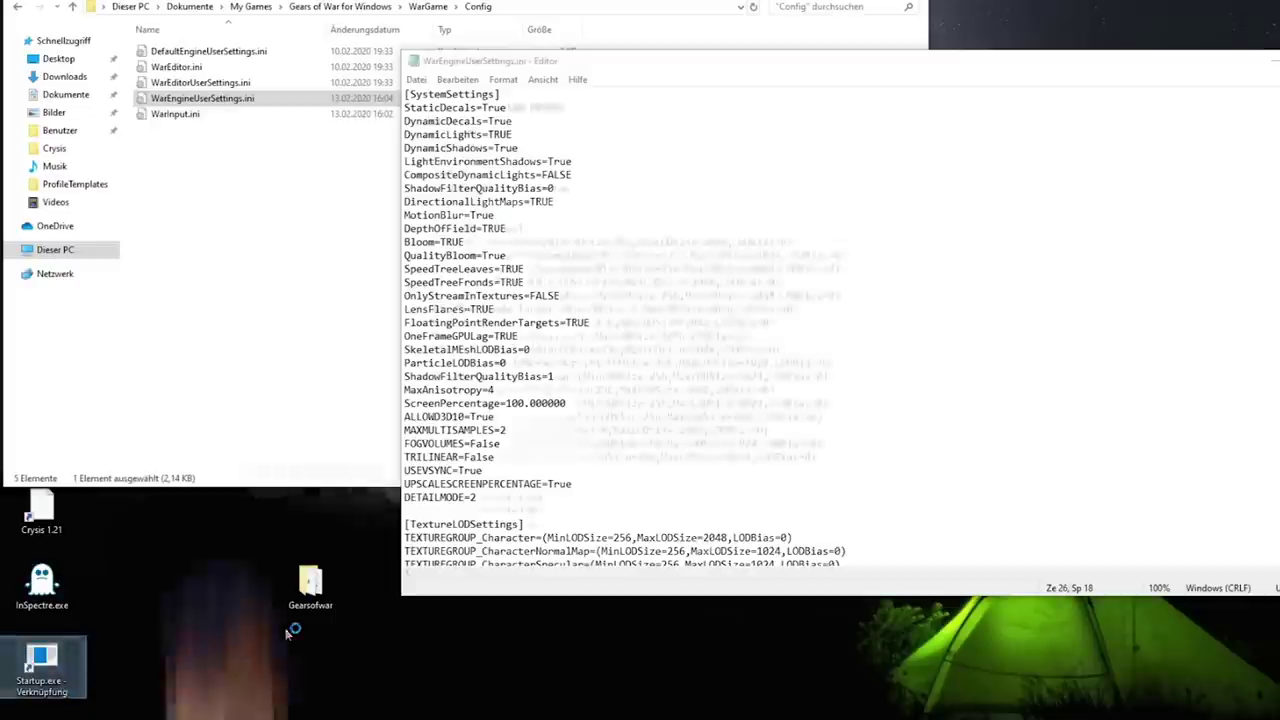
Set bSmoothFrameRate to False and MaxSmoothedFrameRate to 242 in the [Engine.GameEngine] section of WarEngine.ini
scroll(549, 388, up, 6)
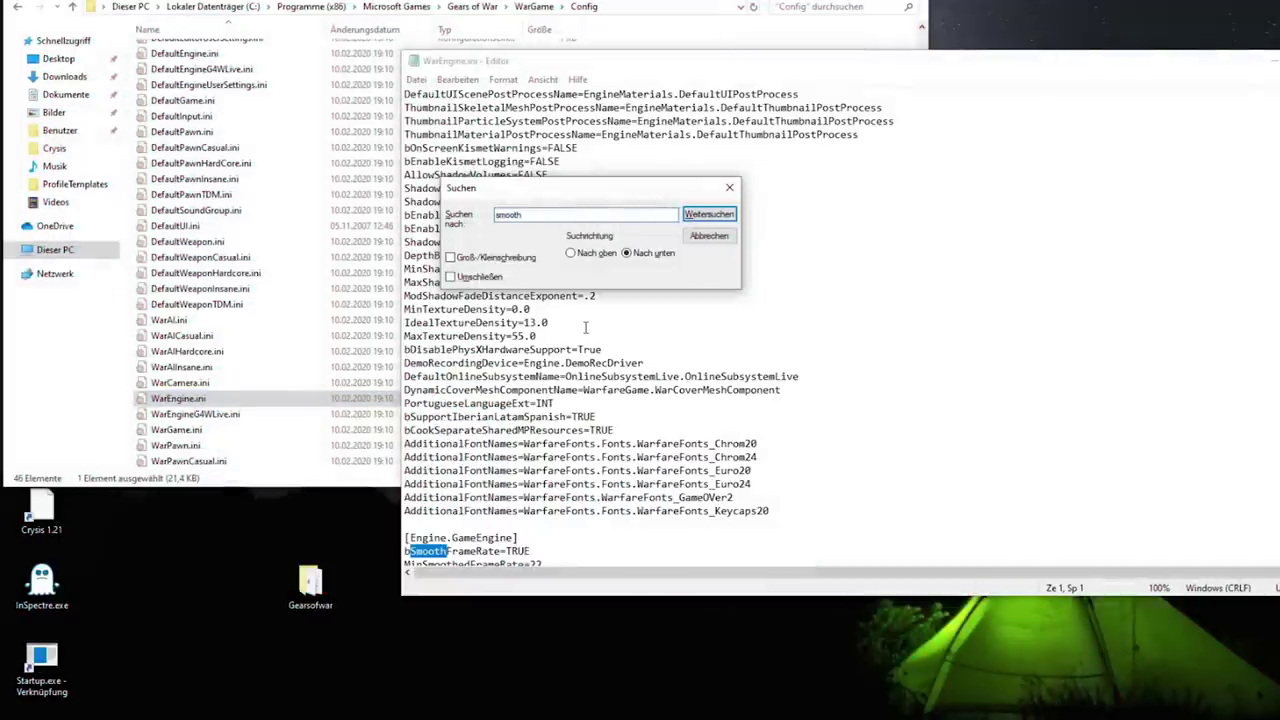
click(729, 187)
scroll(576, 470, down, 3)
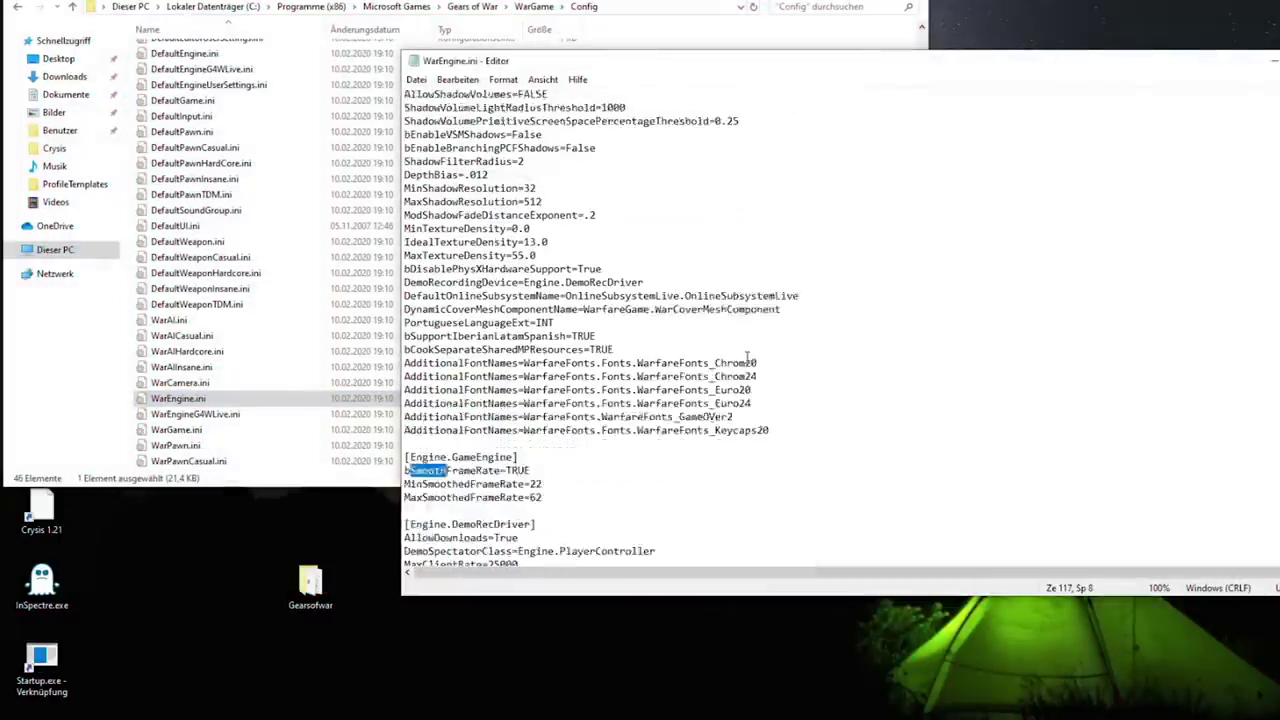
click(552, 457)
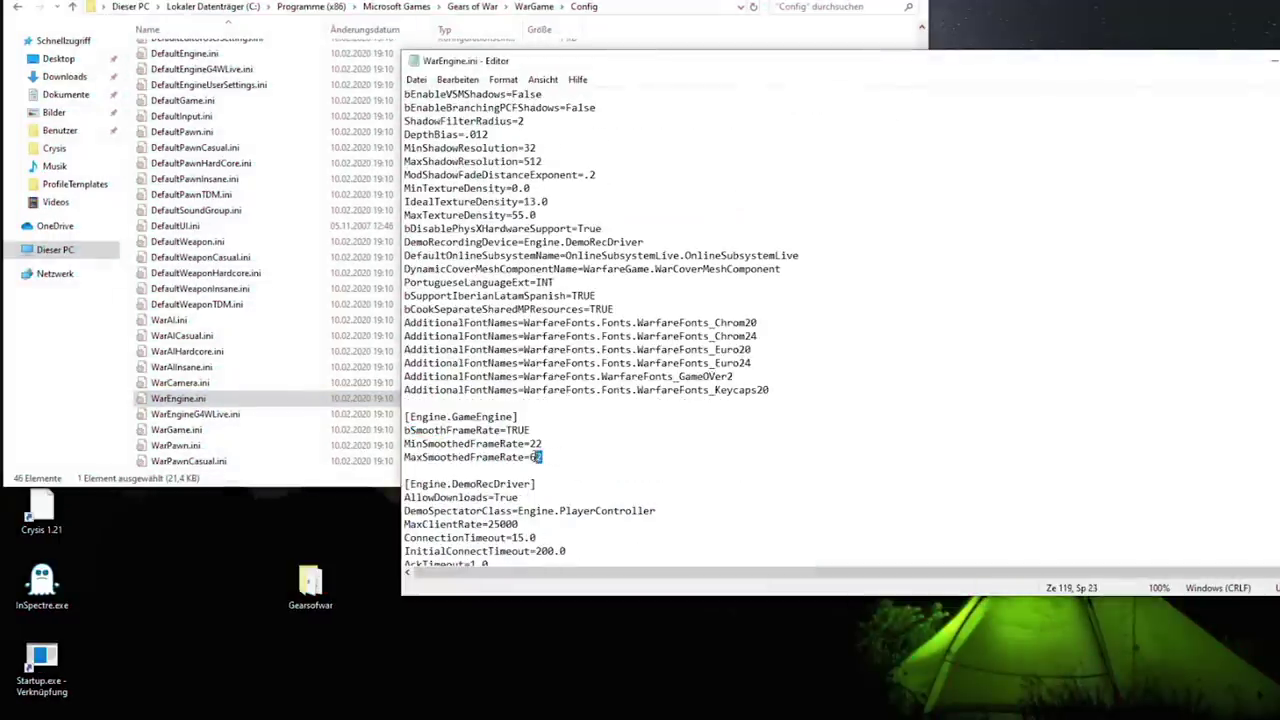
text(2)
mouse_move(552, 443)
mouse_down()
mouse_move(544, 457)
mouse_move(537, 446)
mouse_up()
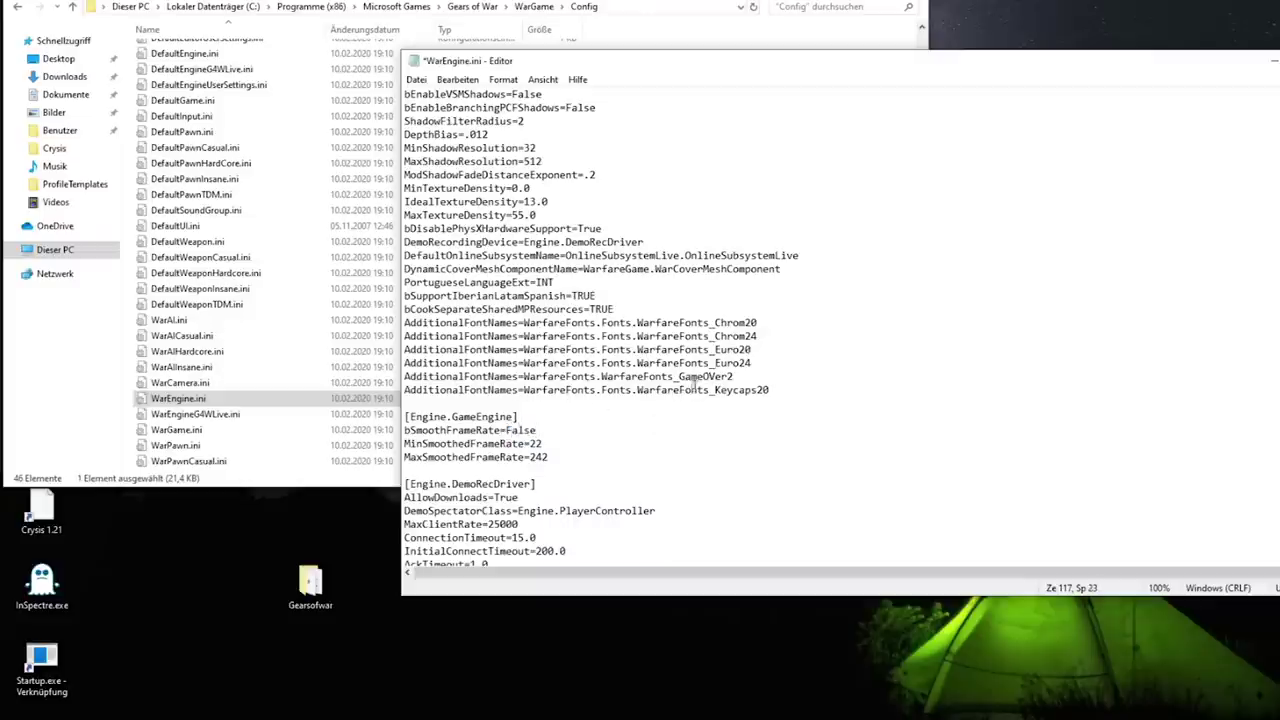
Try to save the edited WarEngine.ini over the original in the game's Config folder
key(ctrl+shift+s)
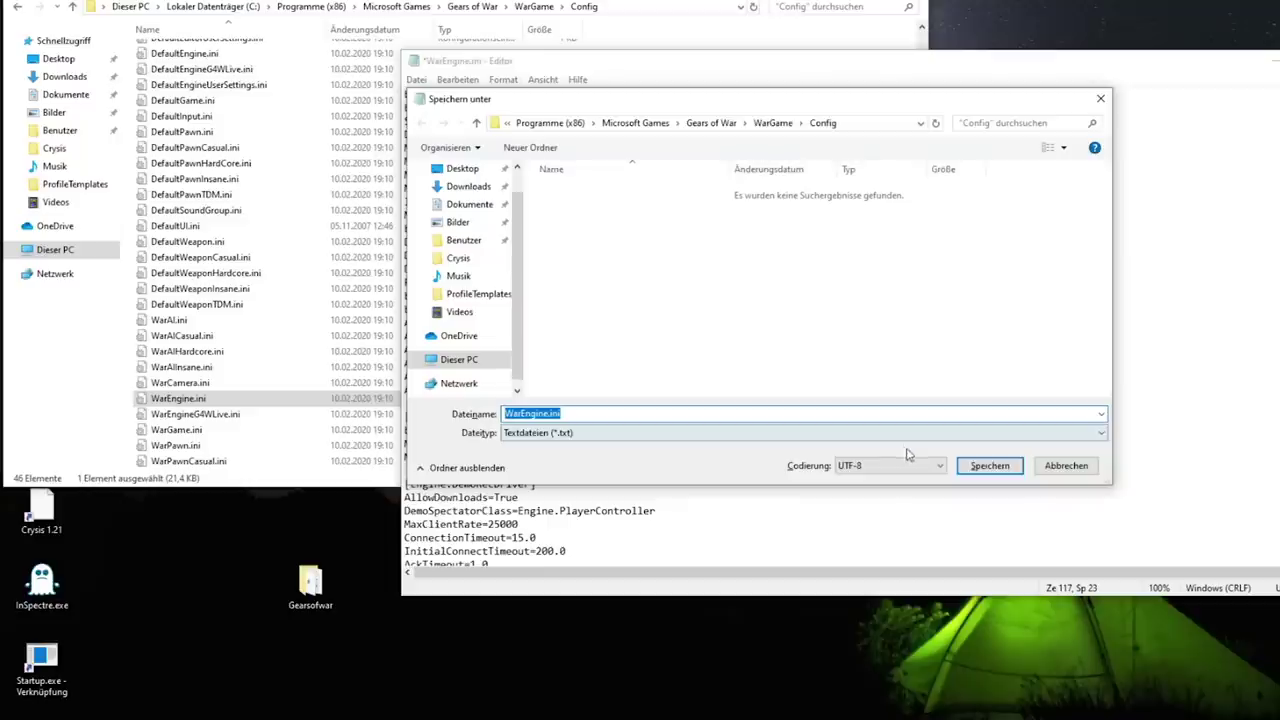
click(988, 466)
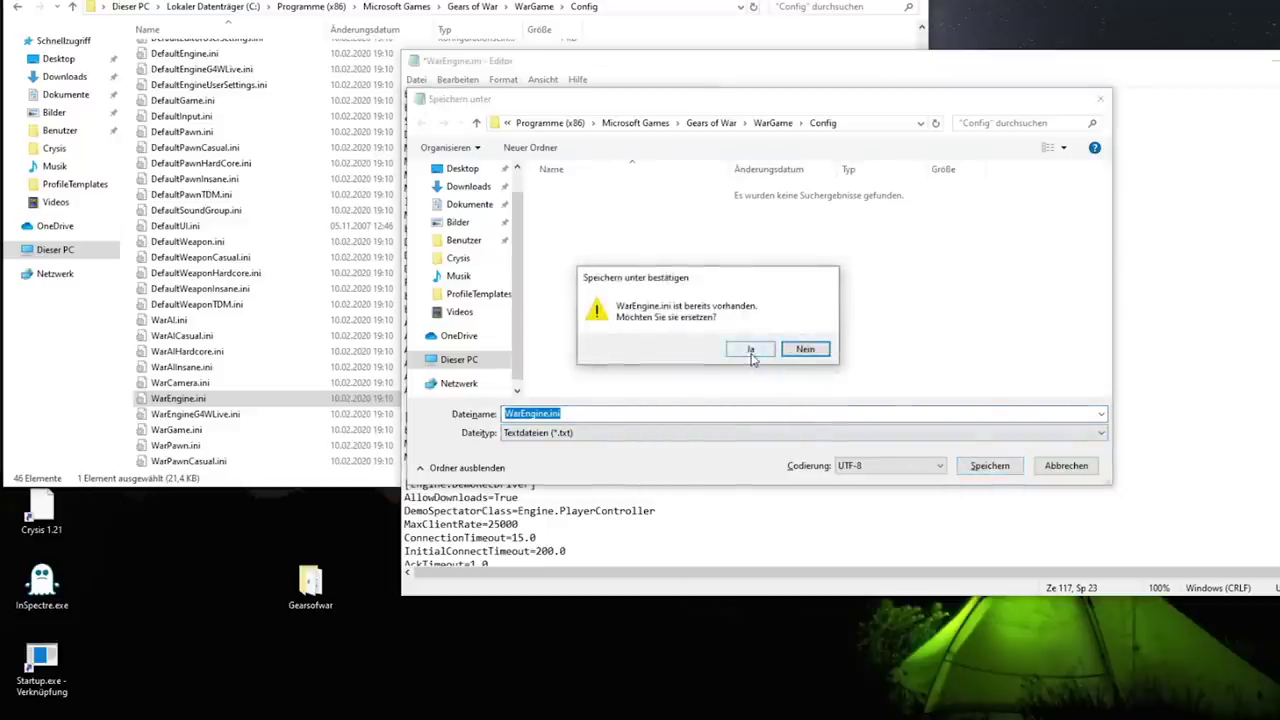
click(750, 350)
click(820, 414)
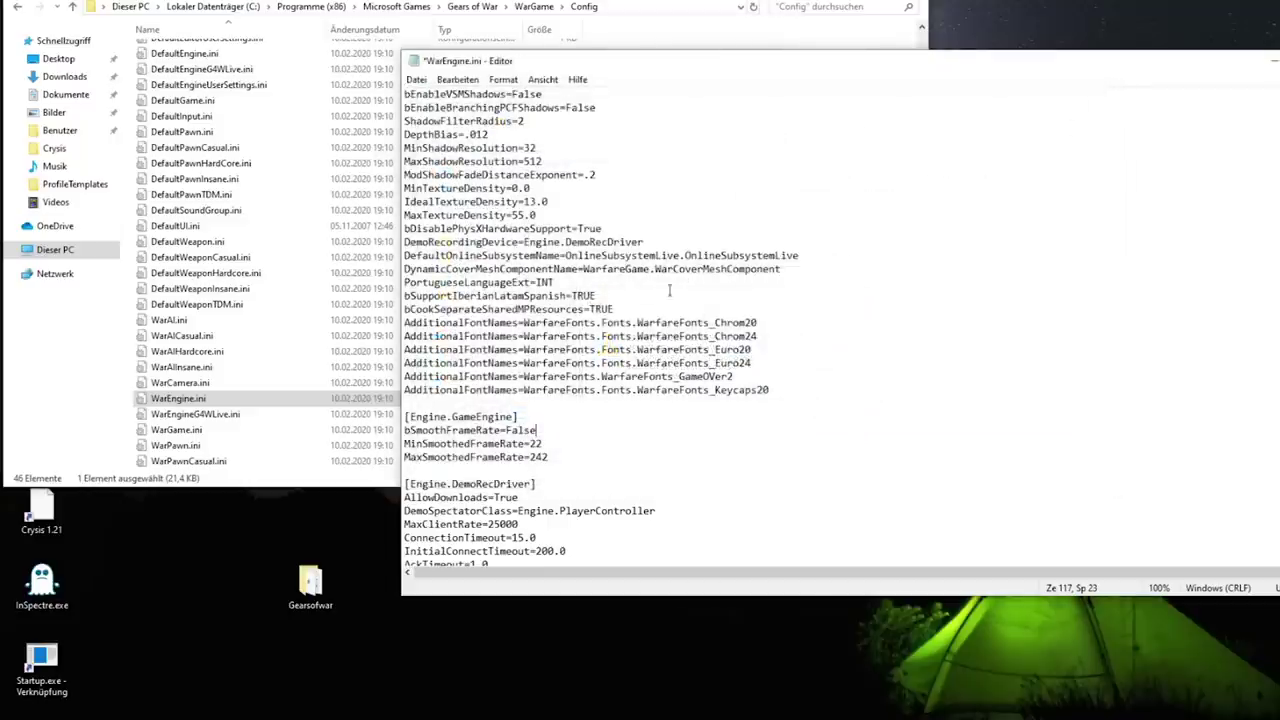
Save the edited WarEngine.ini as a copy on the desktop
click(416, 79)
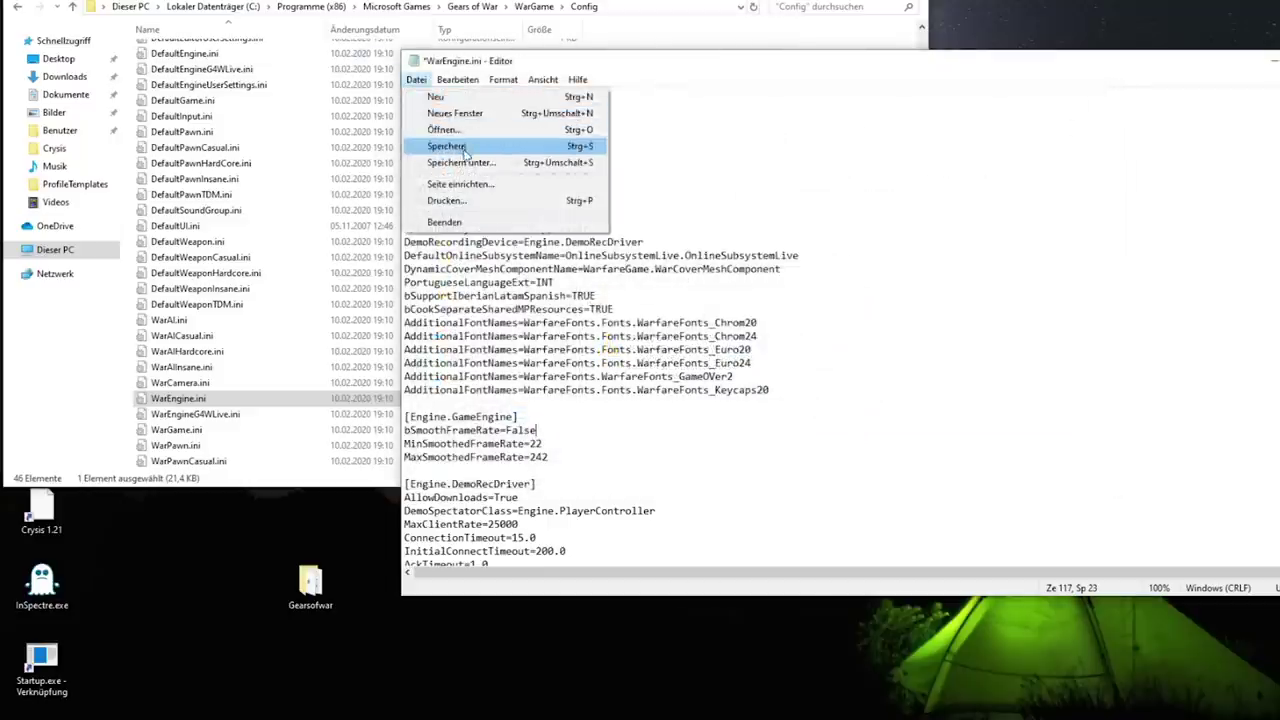
click(461, 162)
click(463, 169)
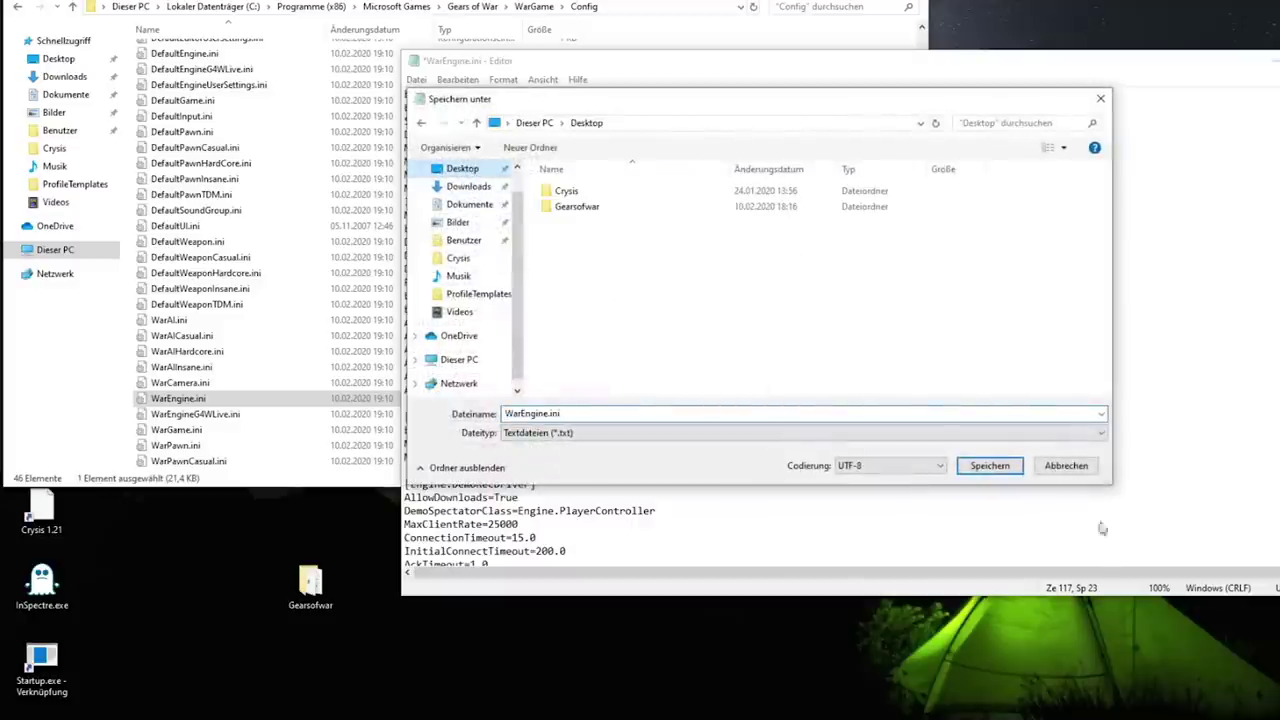
click(989, 466)
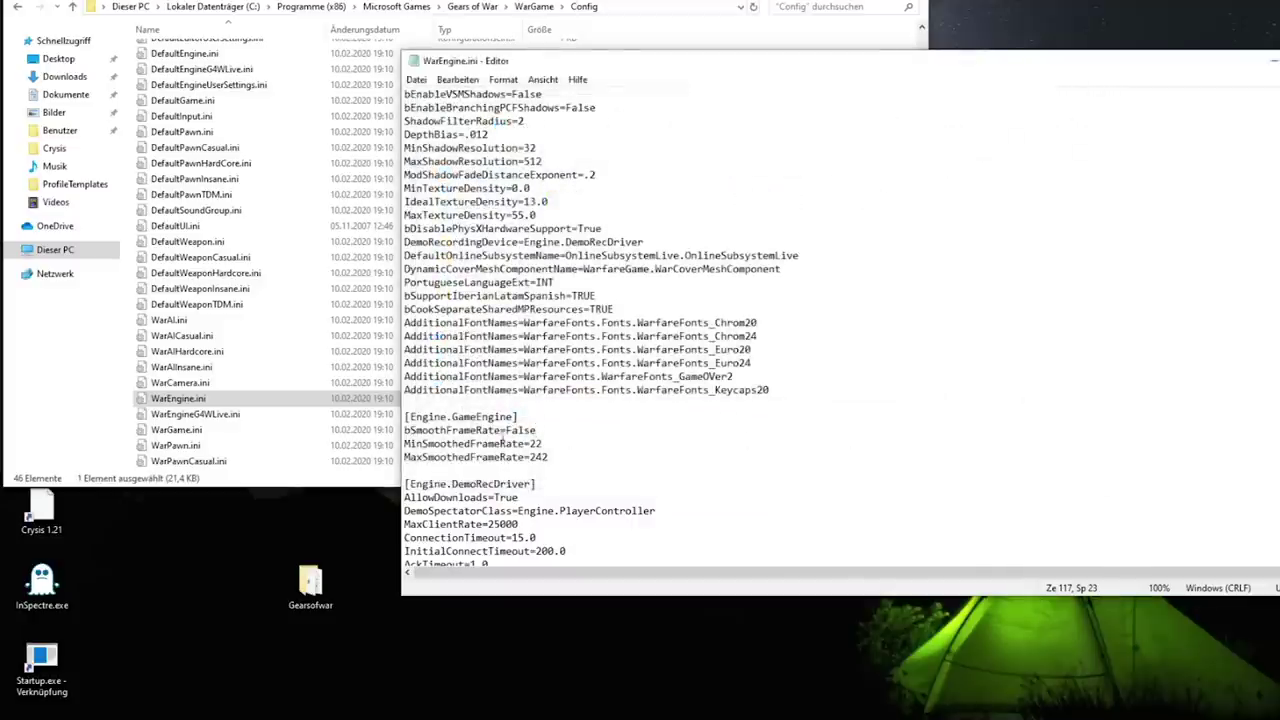
Move the Config folder window aside and clear the text editor away to reach WarEngine.ini on the desktop
drag(341, 0, 1108, 206)
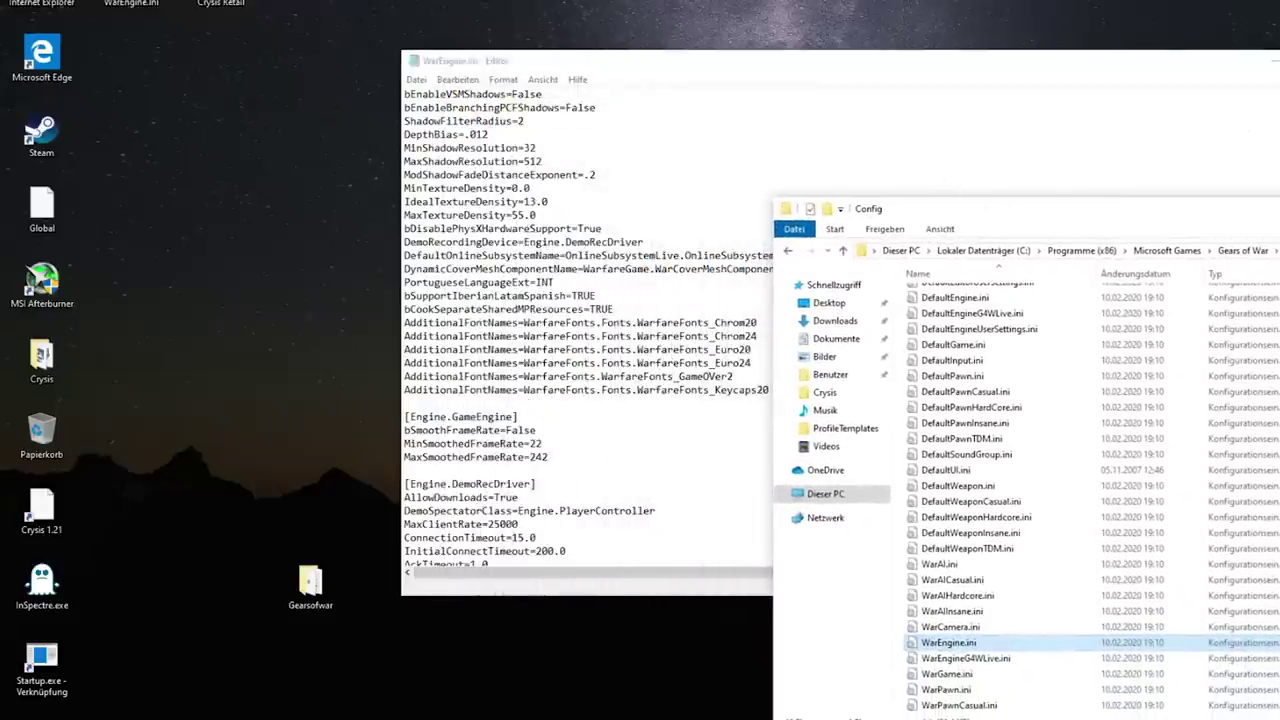
click(1274, 60)
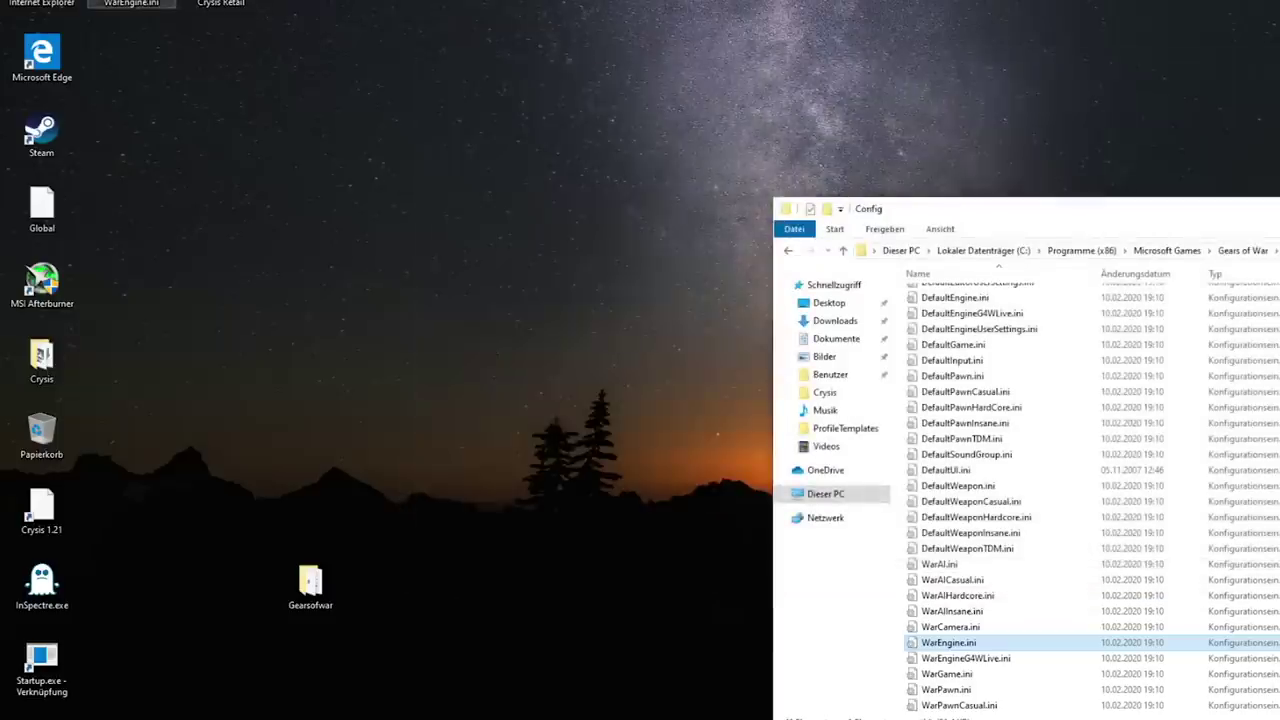
click(140, 2)
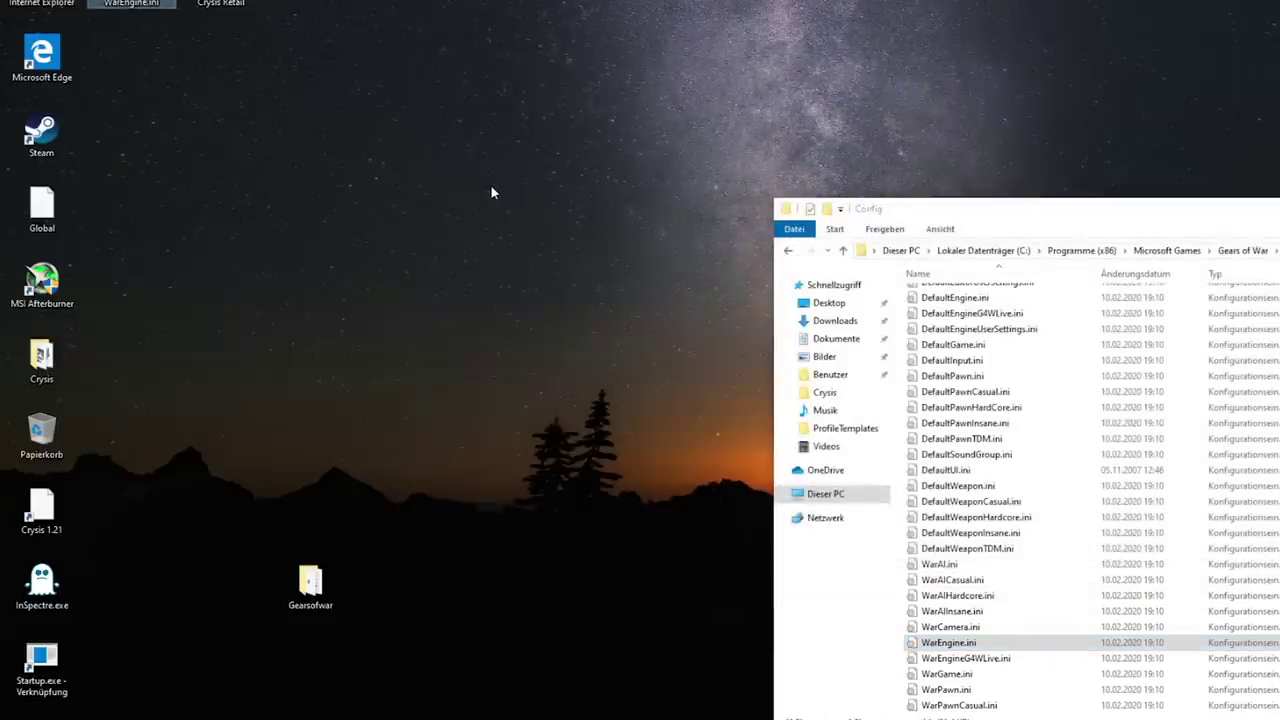
Check the file properties of the original WarEngine.ini in the Config folder
right_click(970, 642)
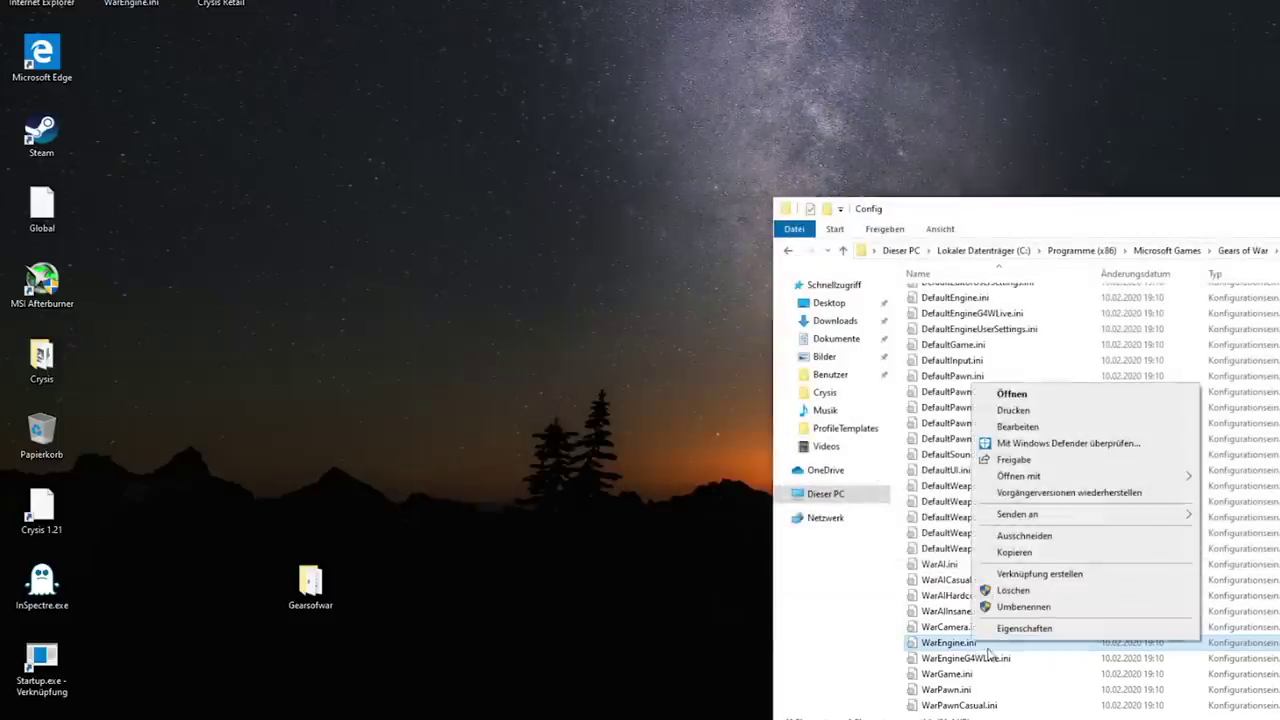
click(1012, 628)
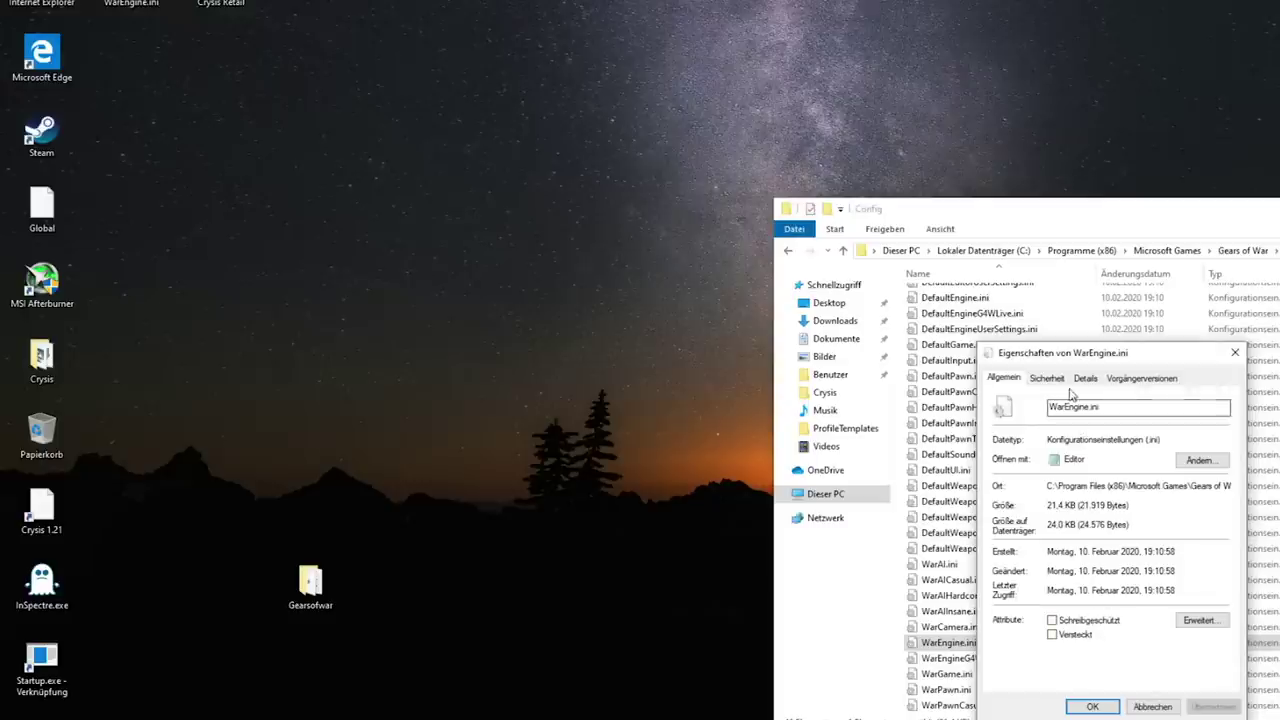
click(1235, 352)
Move the edited WarEngine.ini from the desktop into the game's Config folder, replacing the original with administrator permission
drag(985, 522, 1040, 534)
click(298, 244)
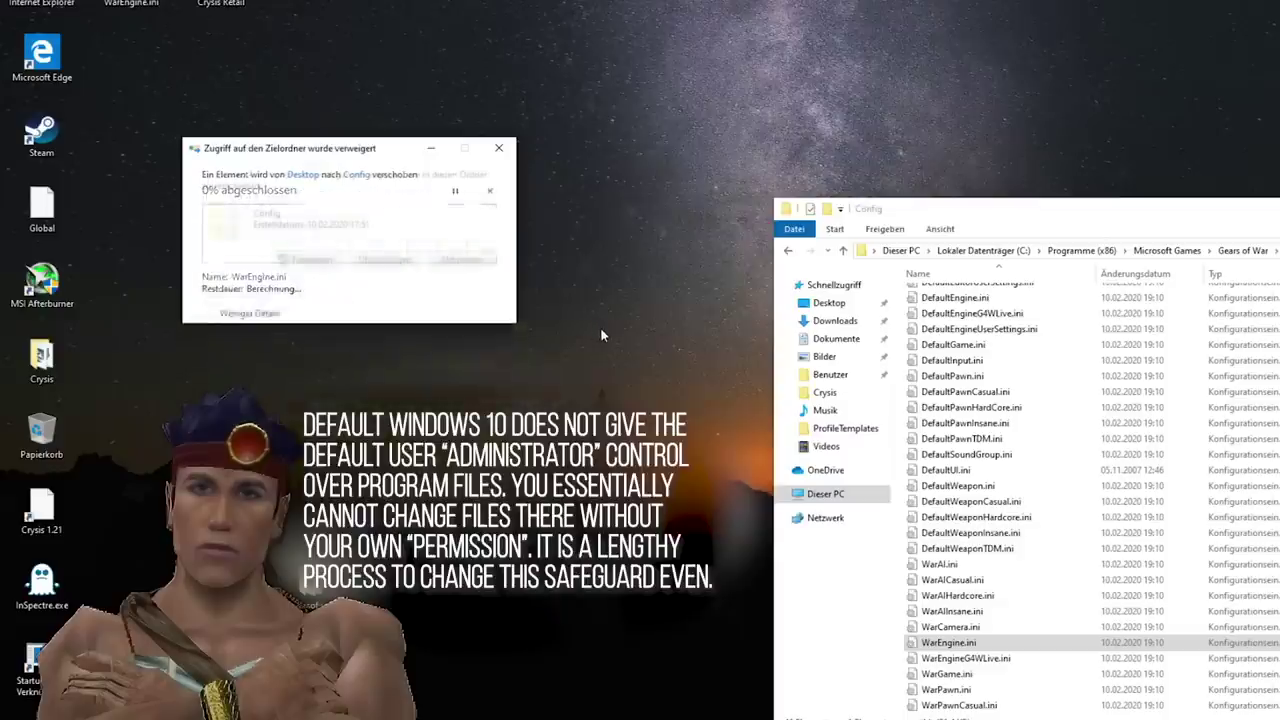
click(290, 262)
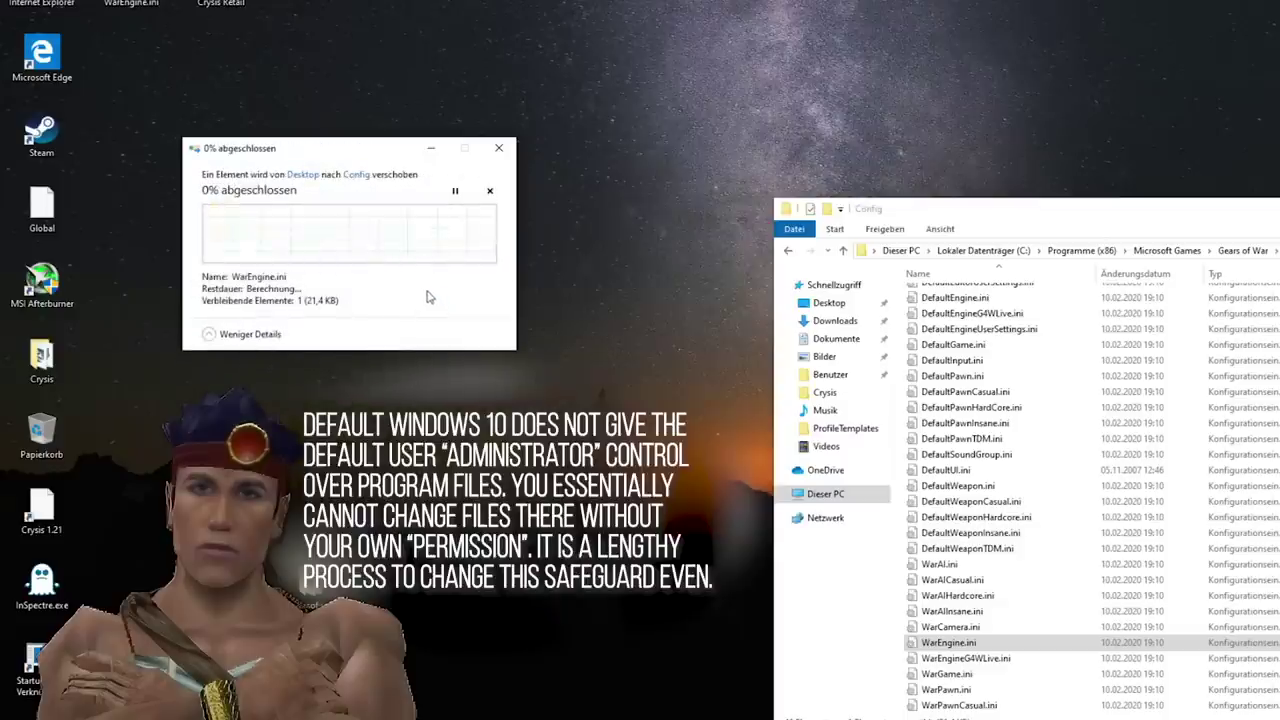
click(477, 437)
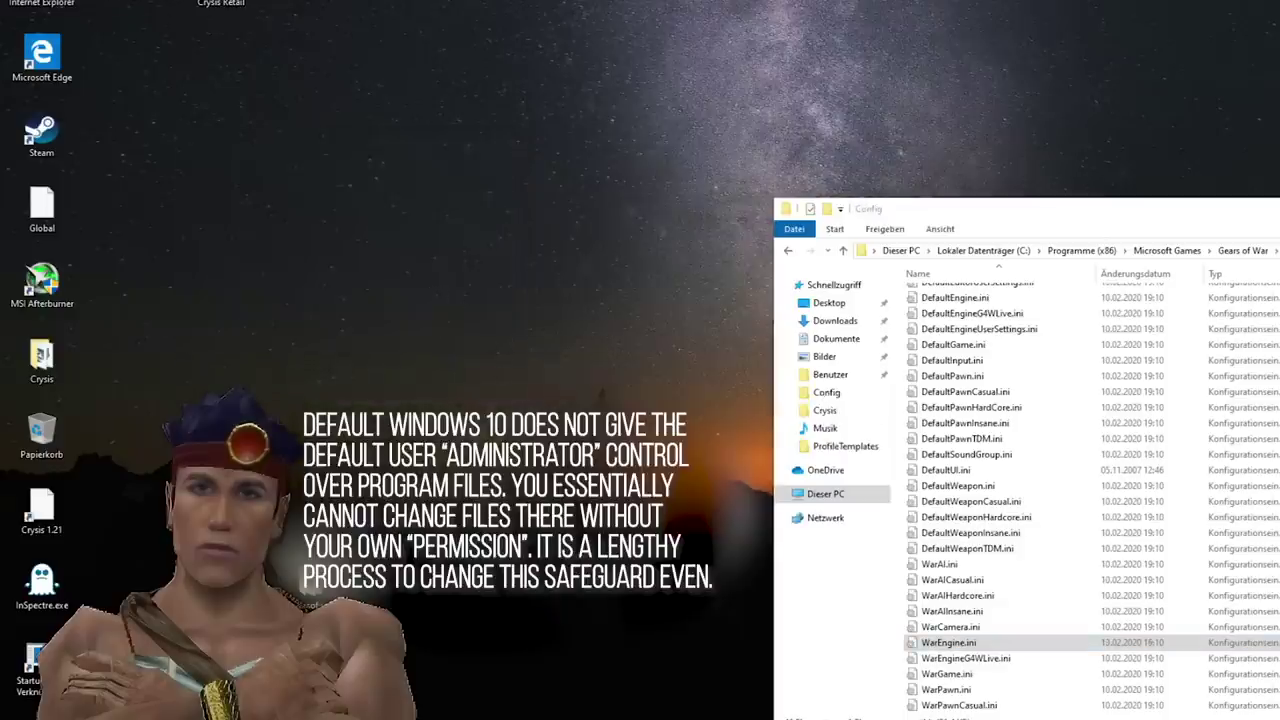
Launch Gears of War to test the replaced WarEngine.ini, and dismiss the runtime error dialog
click(440, 719)
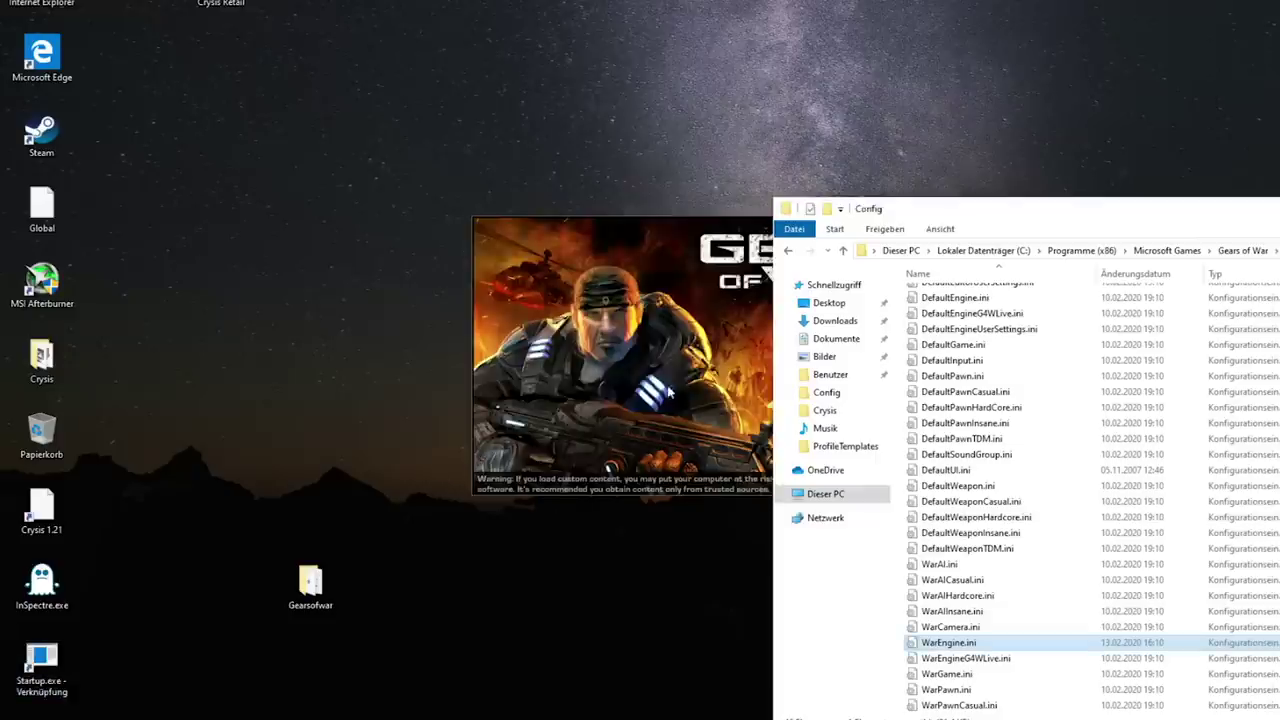
click(673, 385)
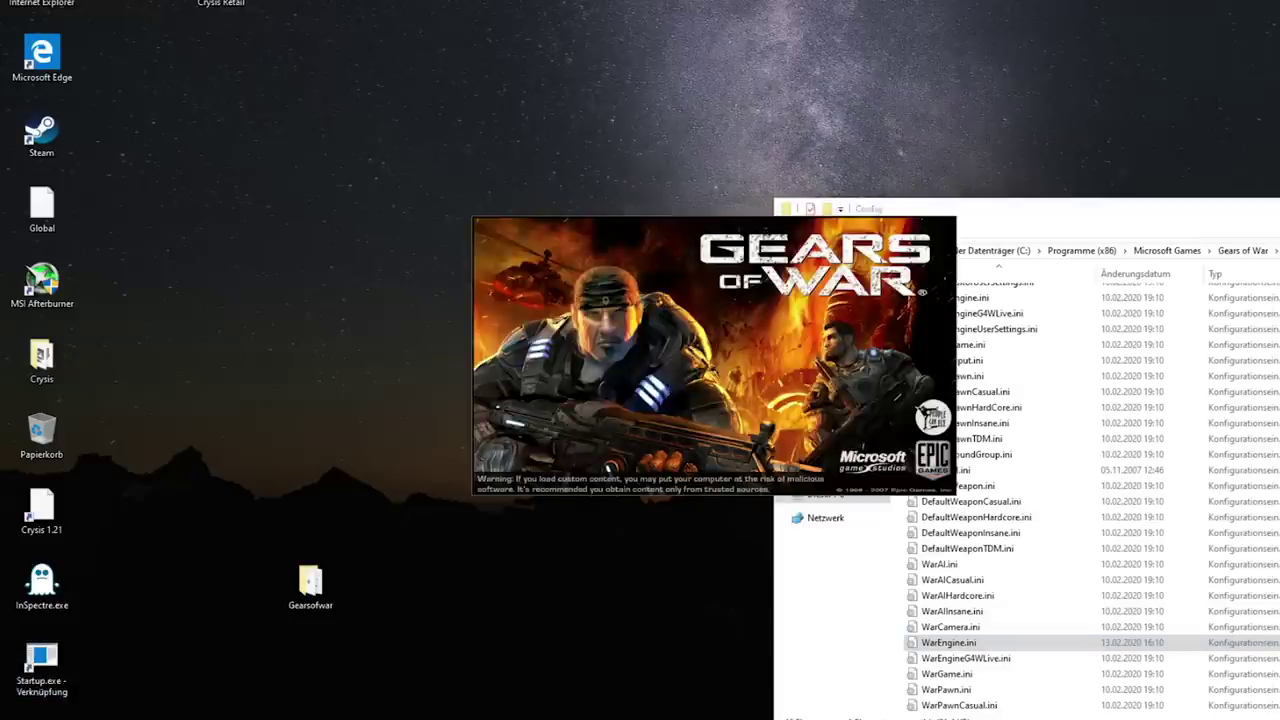
click(532, 708)
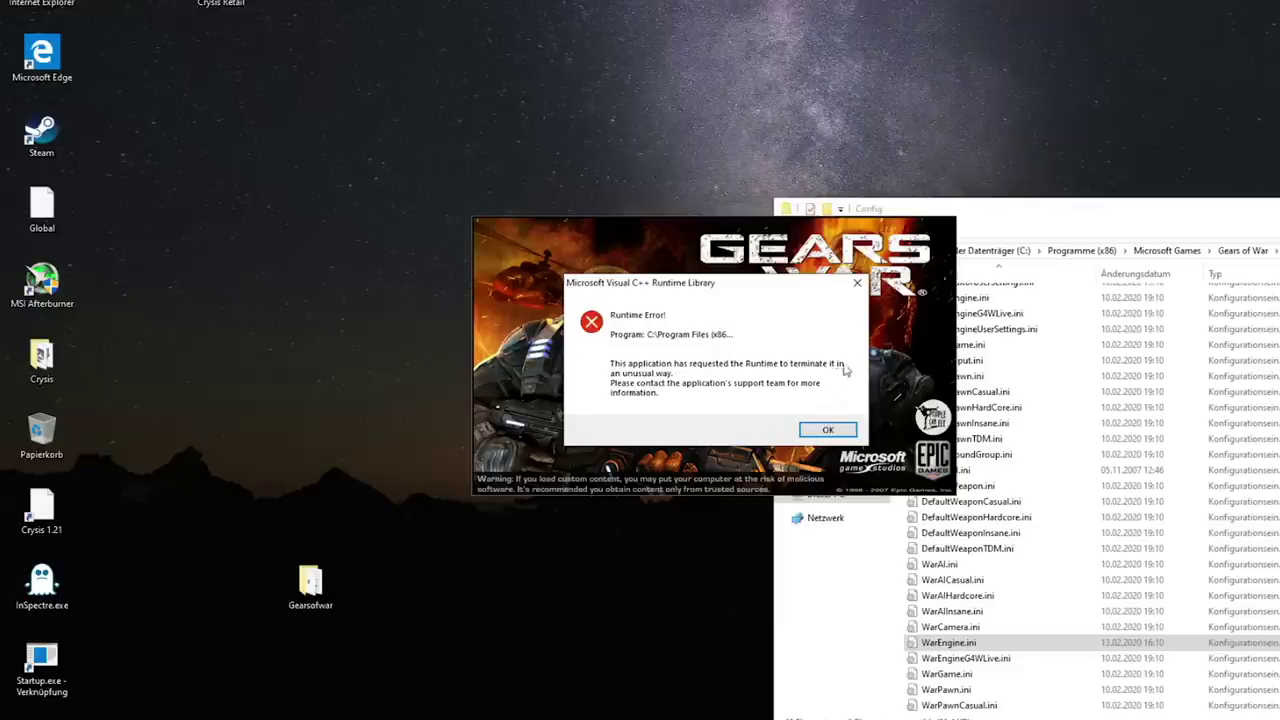
click(827, 429)
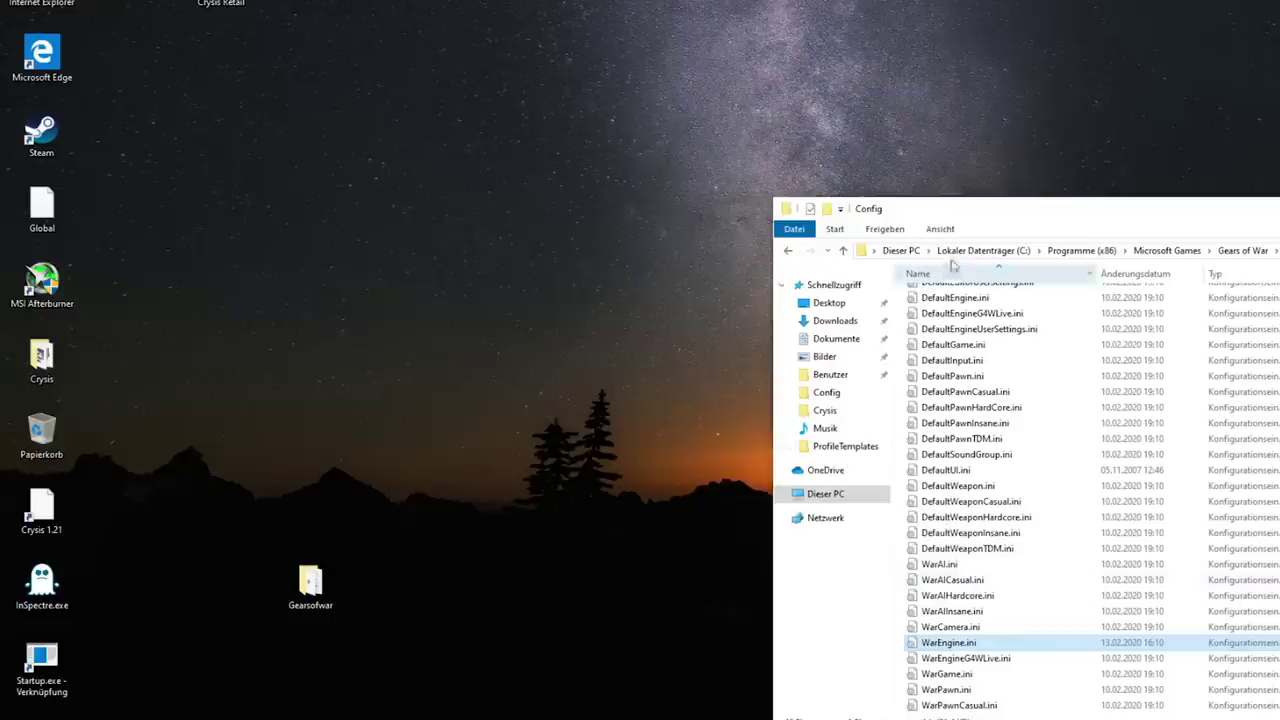
Reposition the Config folder window, open Task Manager in its detailed view and move it aside
drag(964, 209, 471, 28)
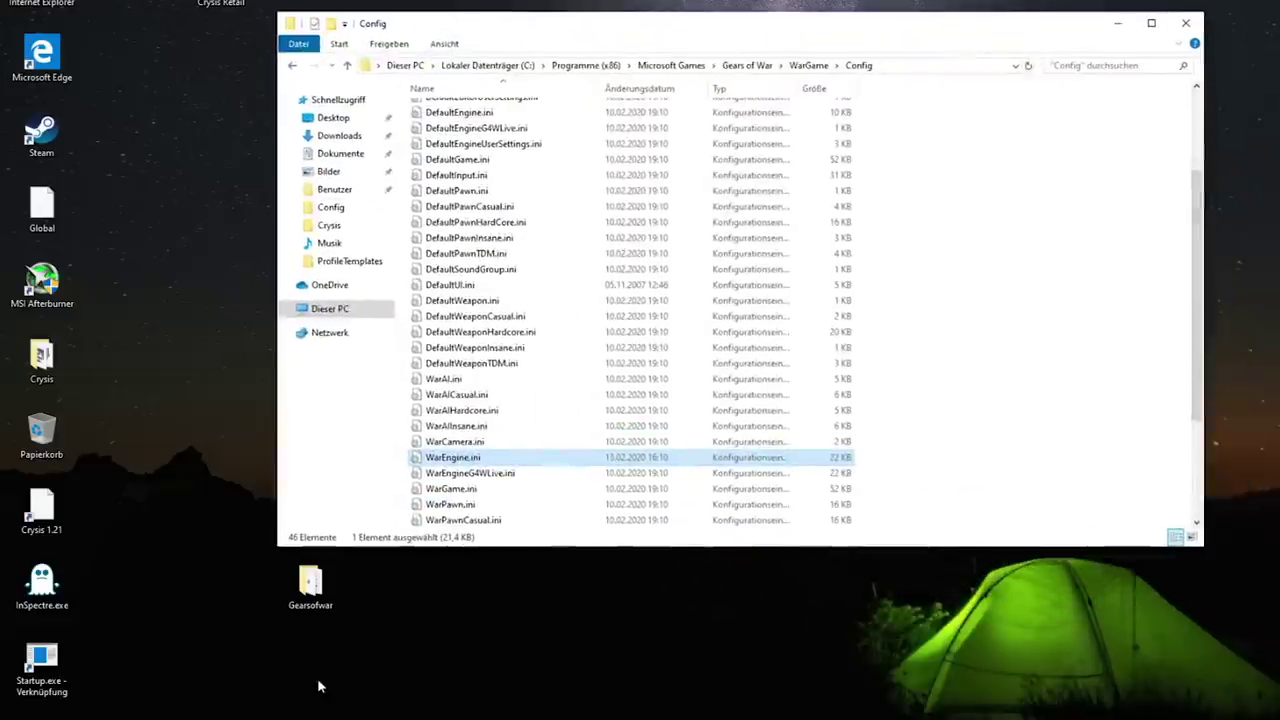
click(562, 706)
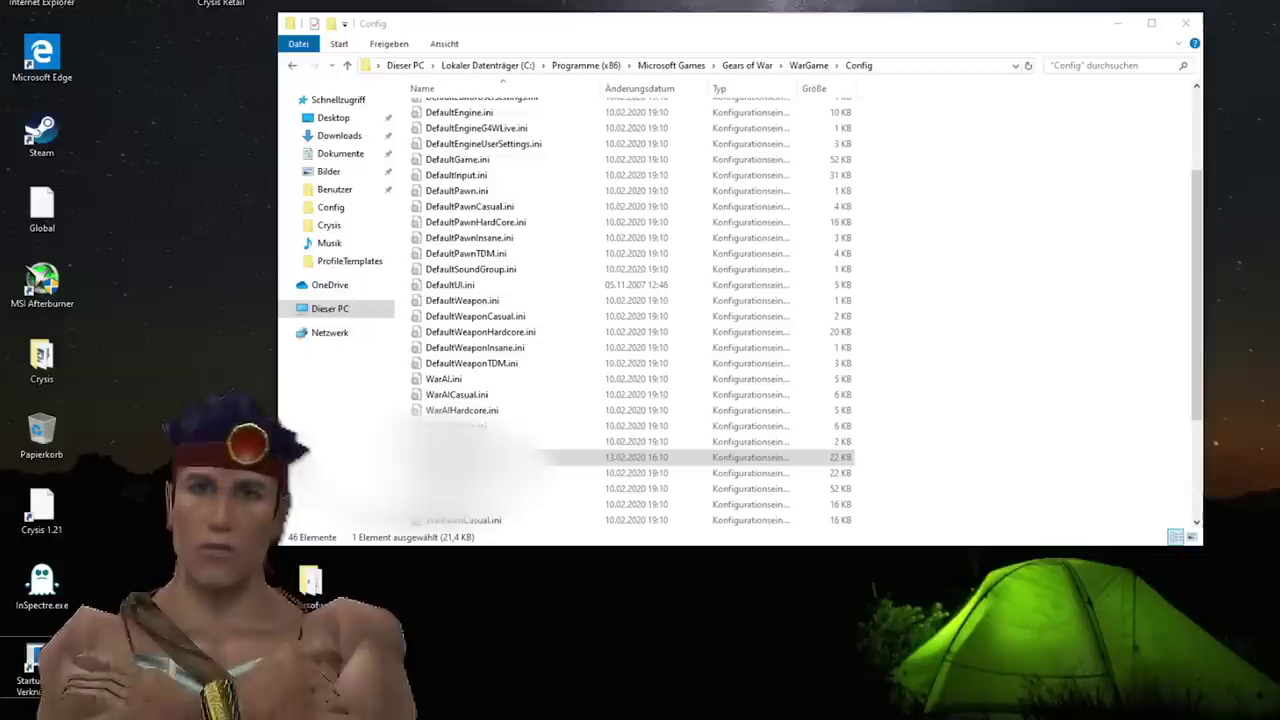
key(ctrl+shift+Escape)
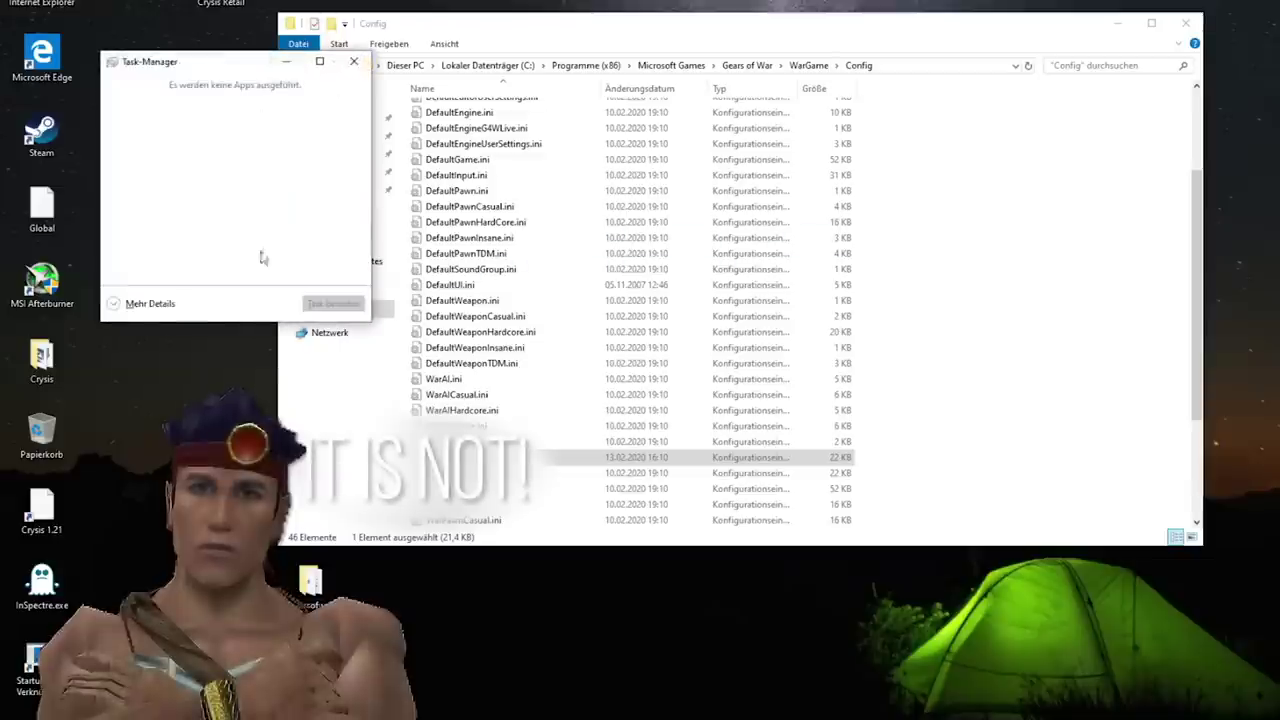
click(150, 304)
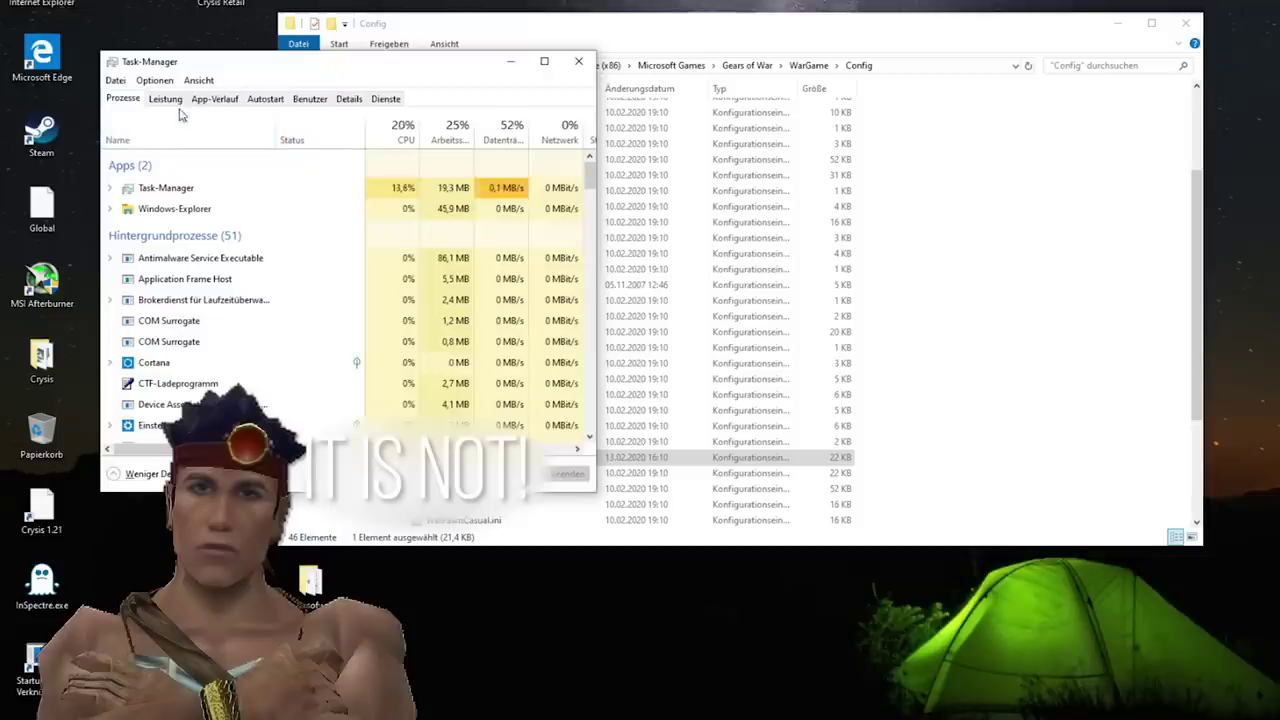
drag(318, 70, 507, 88)
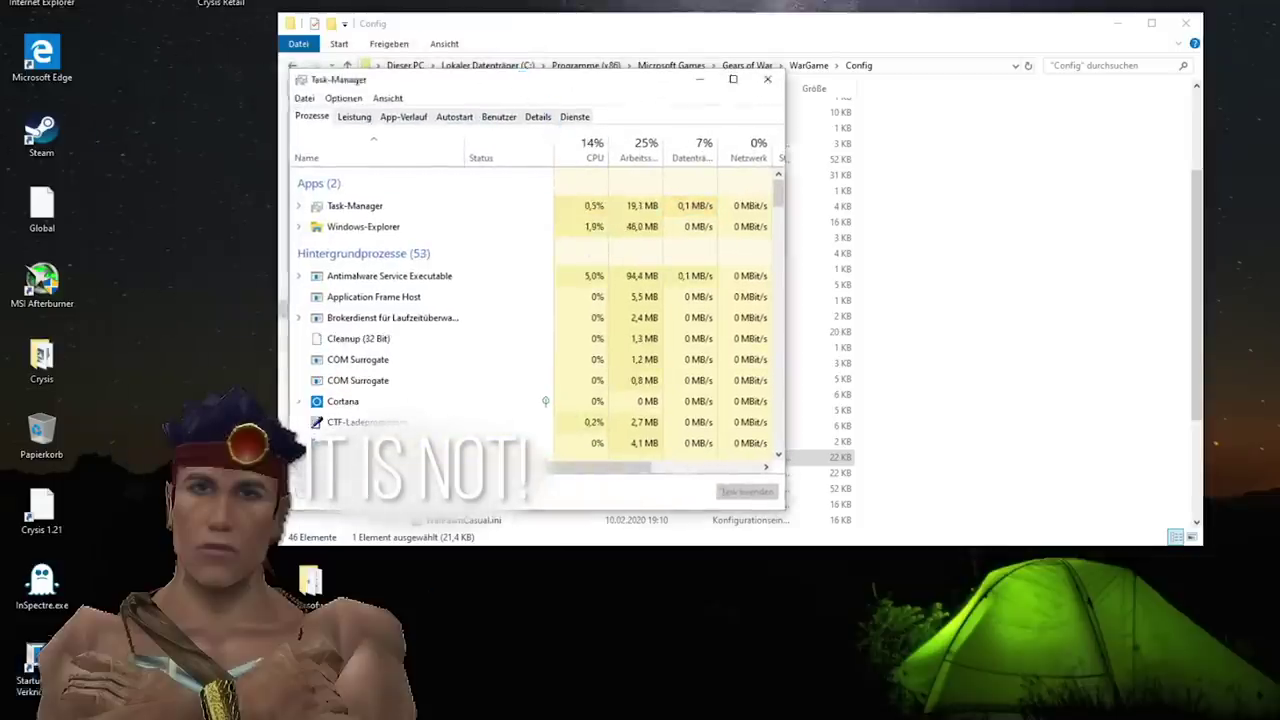
drag(519, 79, 1179, 180)
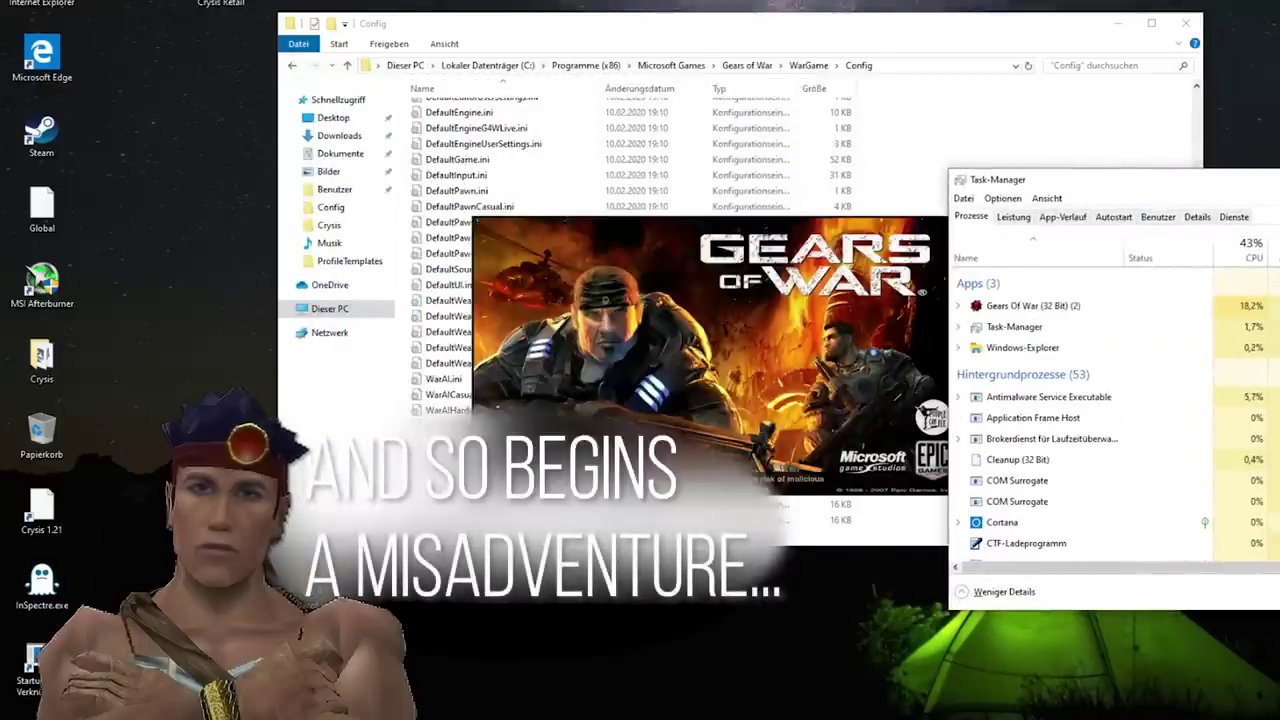
Bring the relaunched game's runtime error dialog to the front and dismiss it
mouse_move(601, 718)
mouse_move(543, 711)
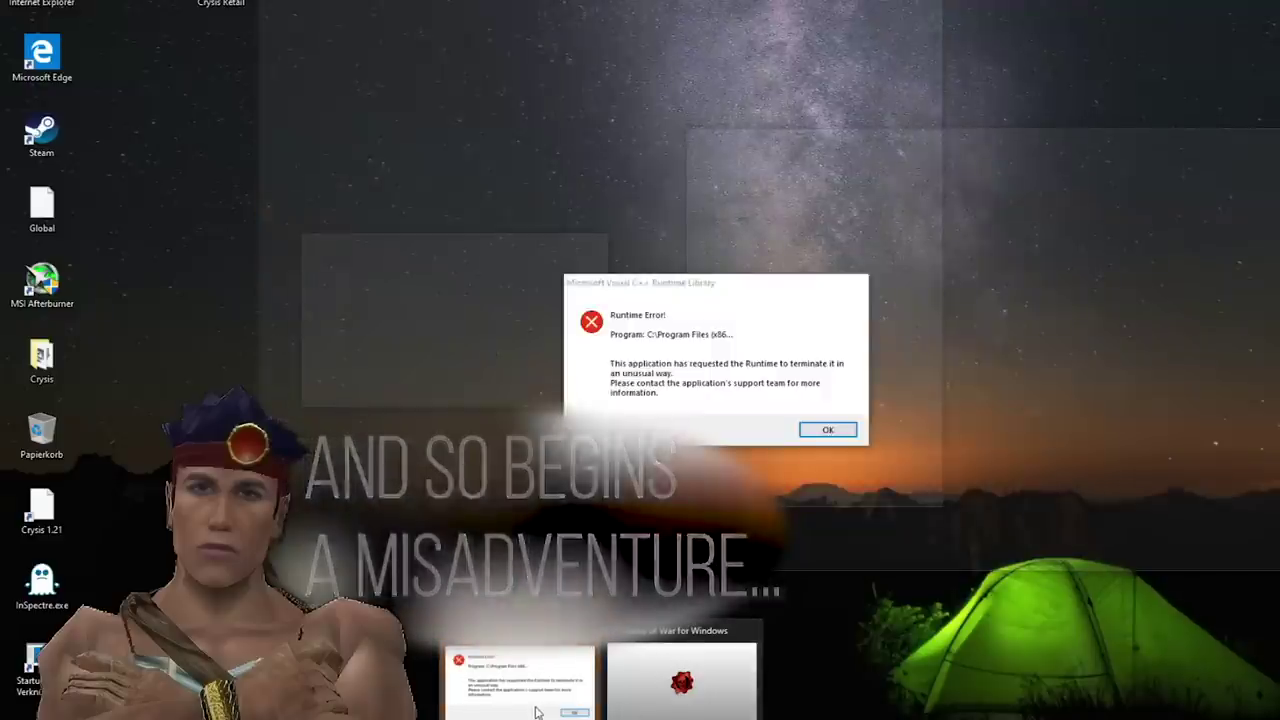
click(535, 712)
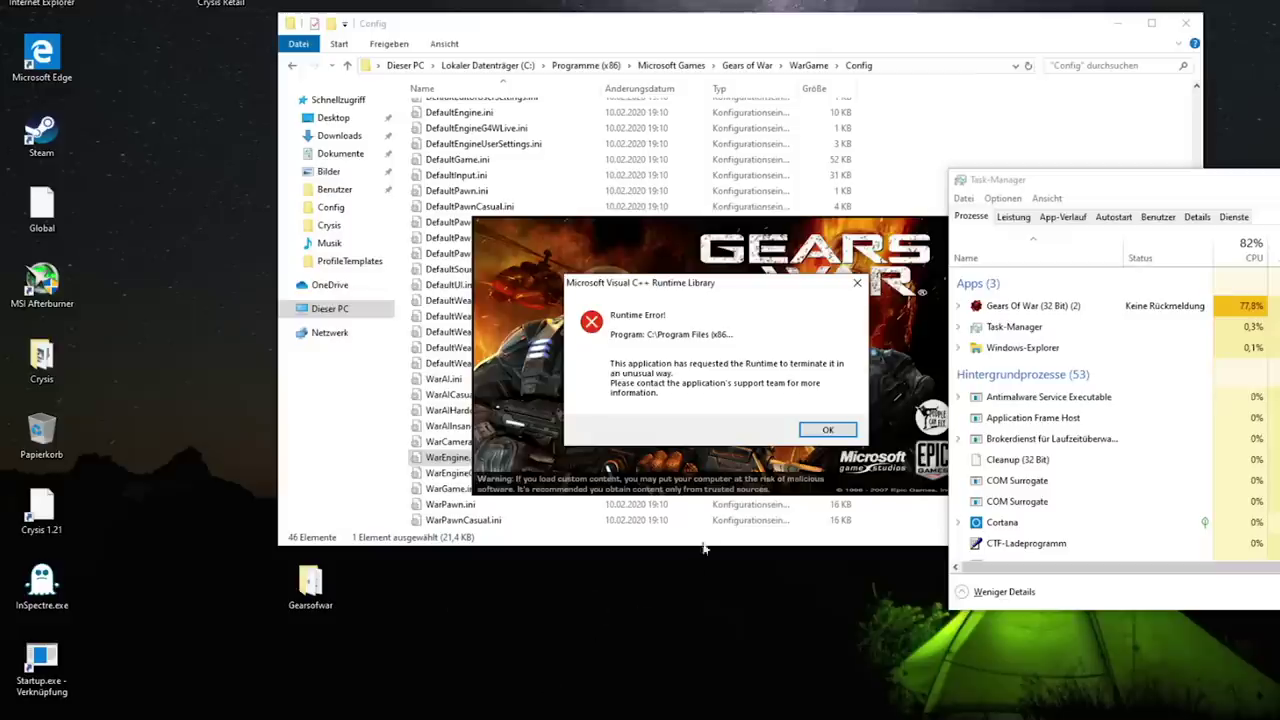
click(824, 430)
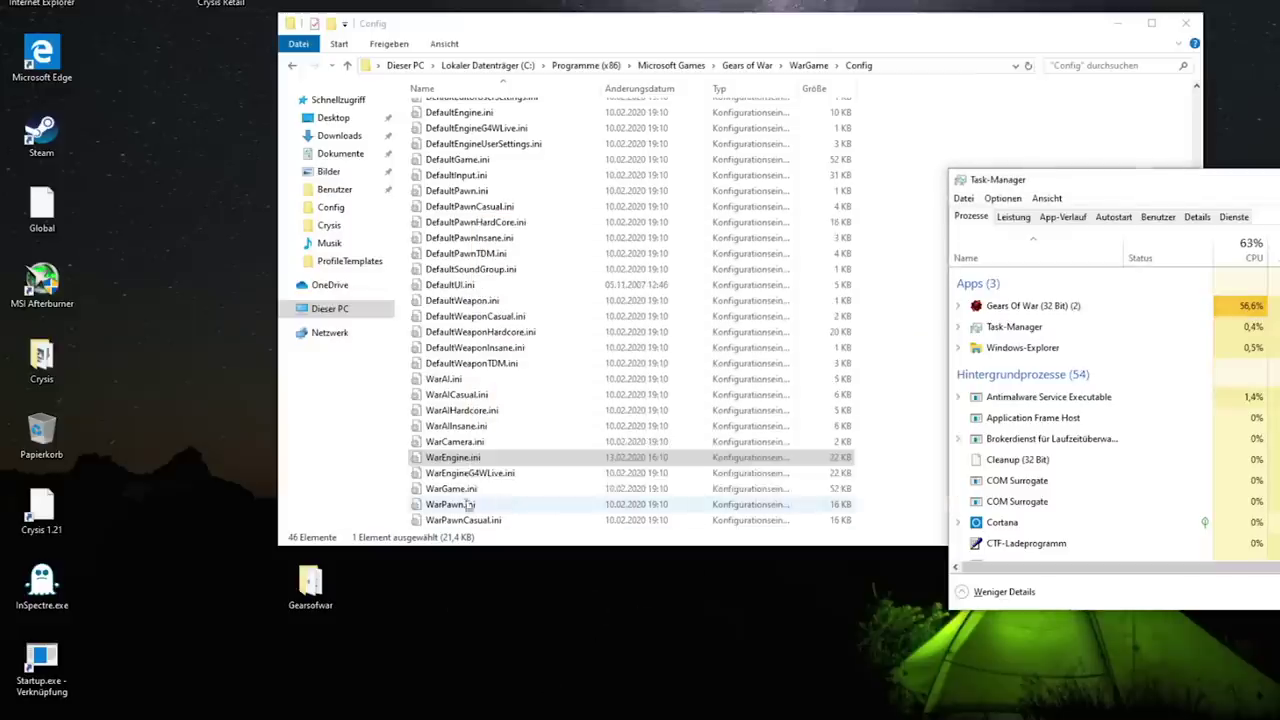
Open WarEngine.ini from the Config folder in the Editor text application
right_click(456, 460)
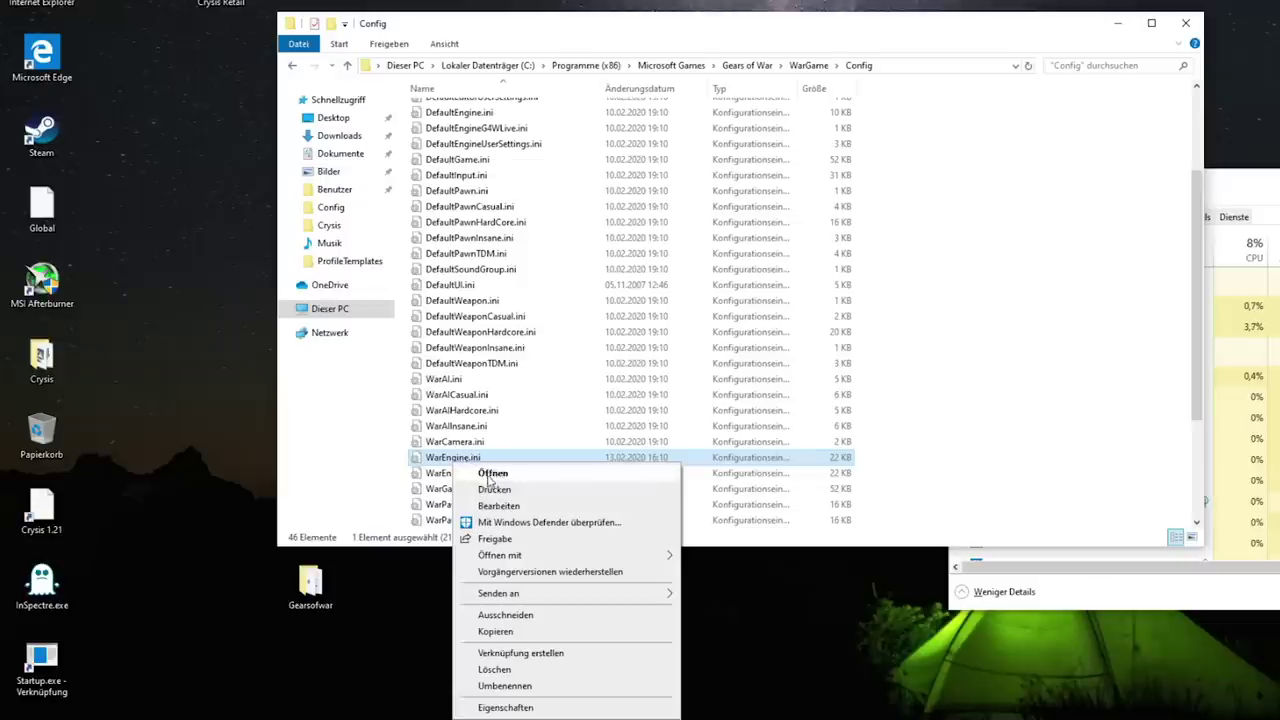
mouse_move(572, 561)
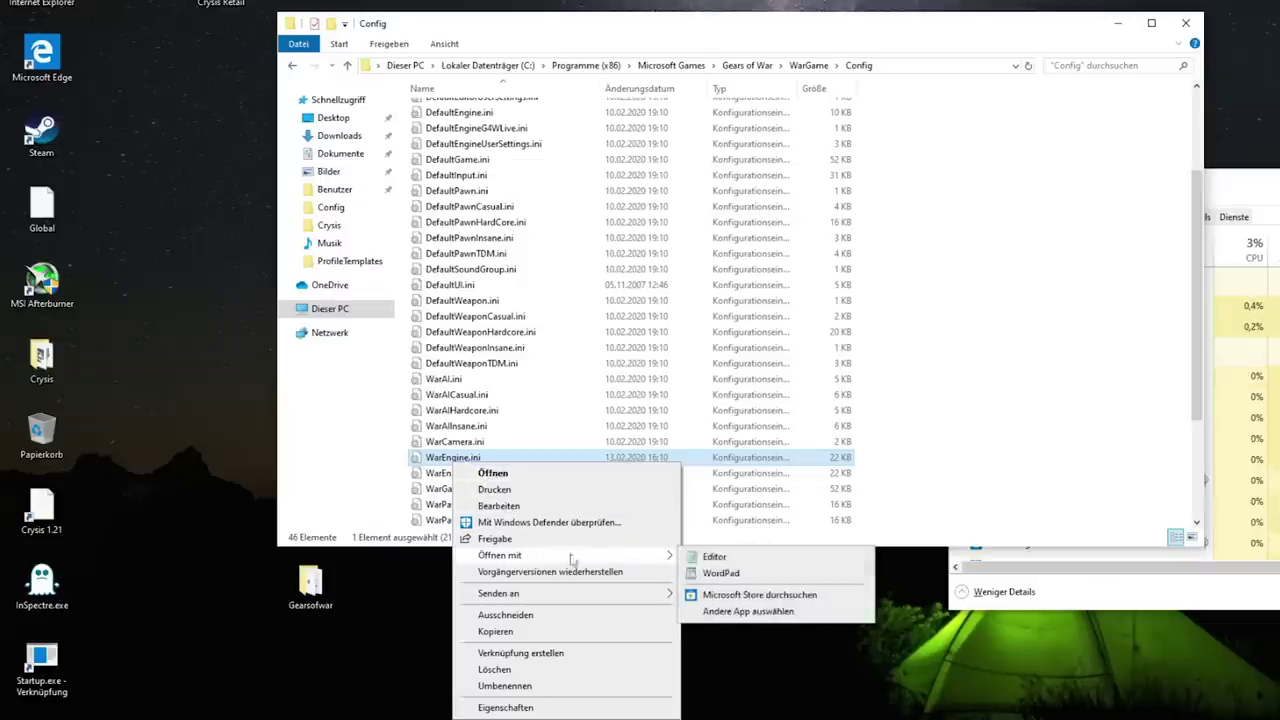
click(712, 557)
click(684, 495)
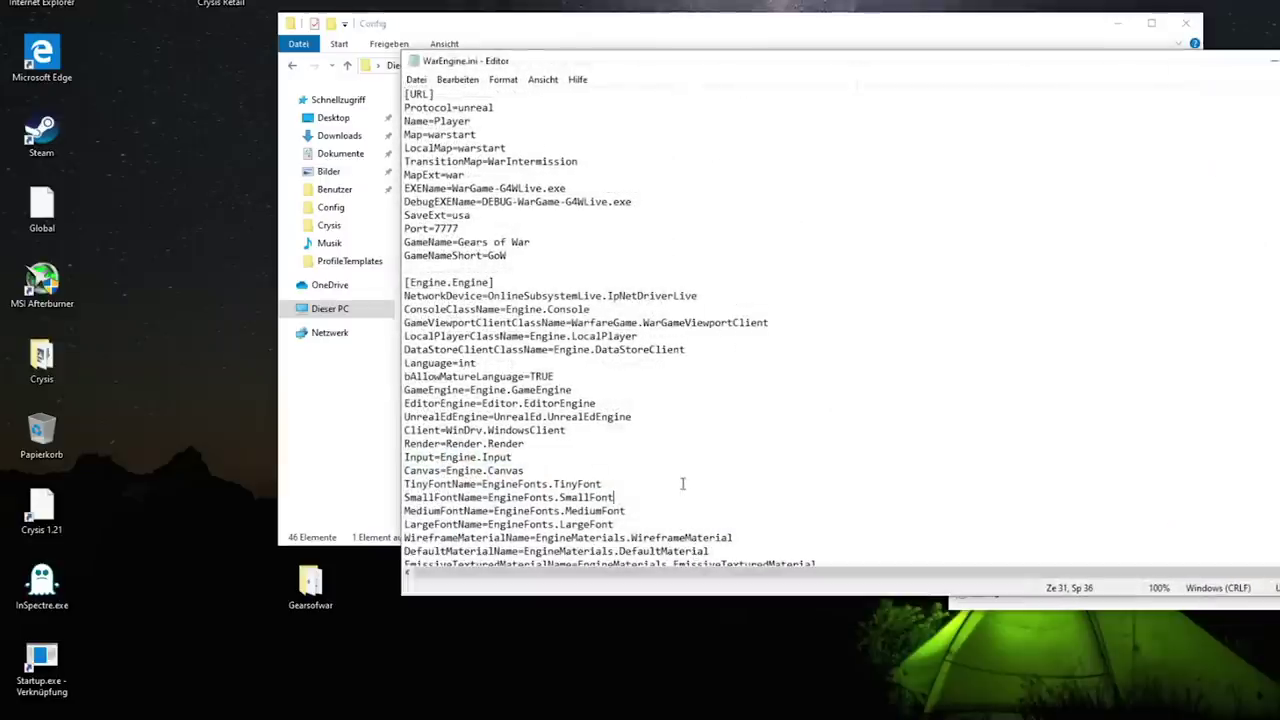
Search WarEngine.ini for "smooth" and set MaxSmoothedFrameRate to 62 in the [Engine.GameEngine] section
key(ctrl+f)
text(smooth)
key(Return)
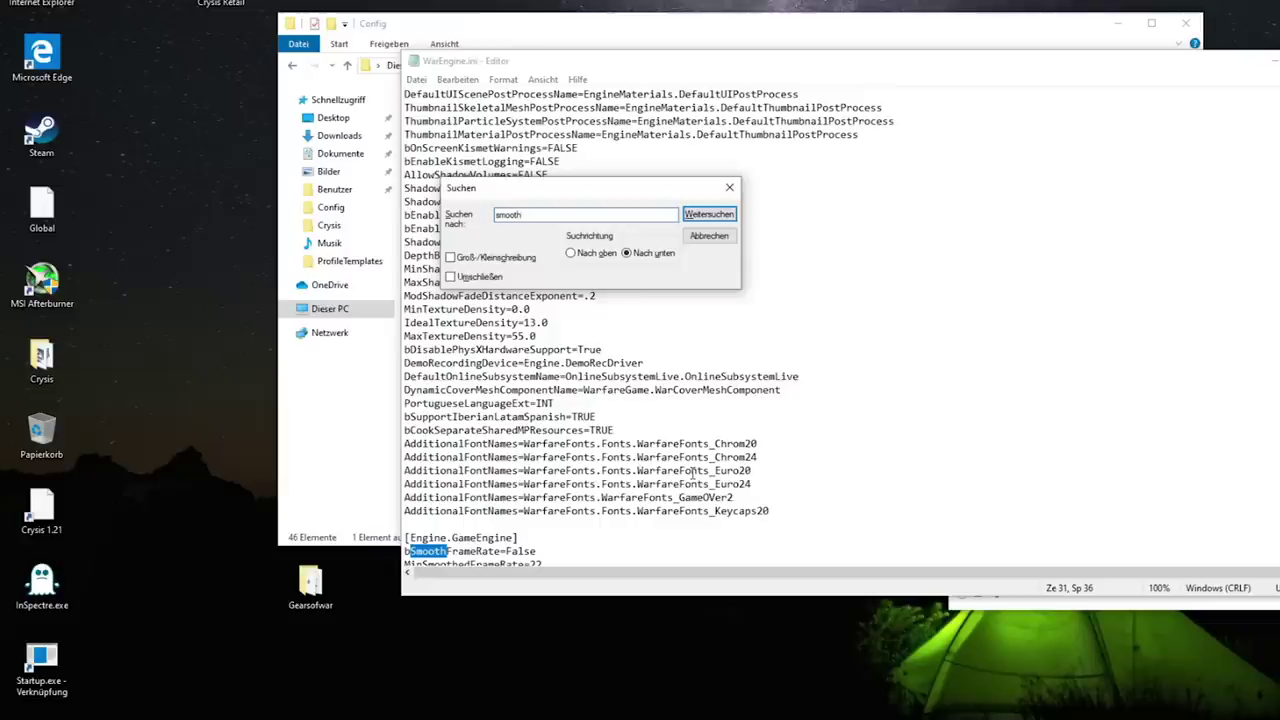
click(712, 238)
scroll(735, 355, down, 2)
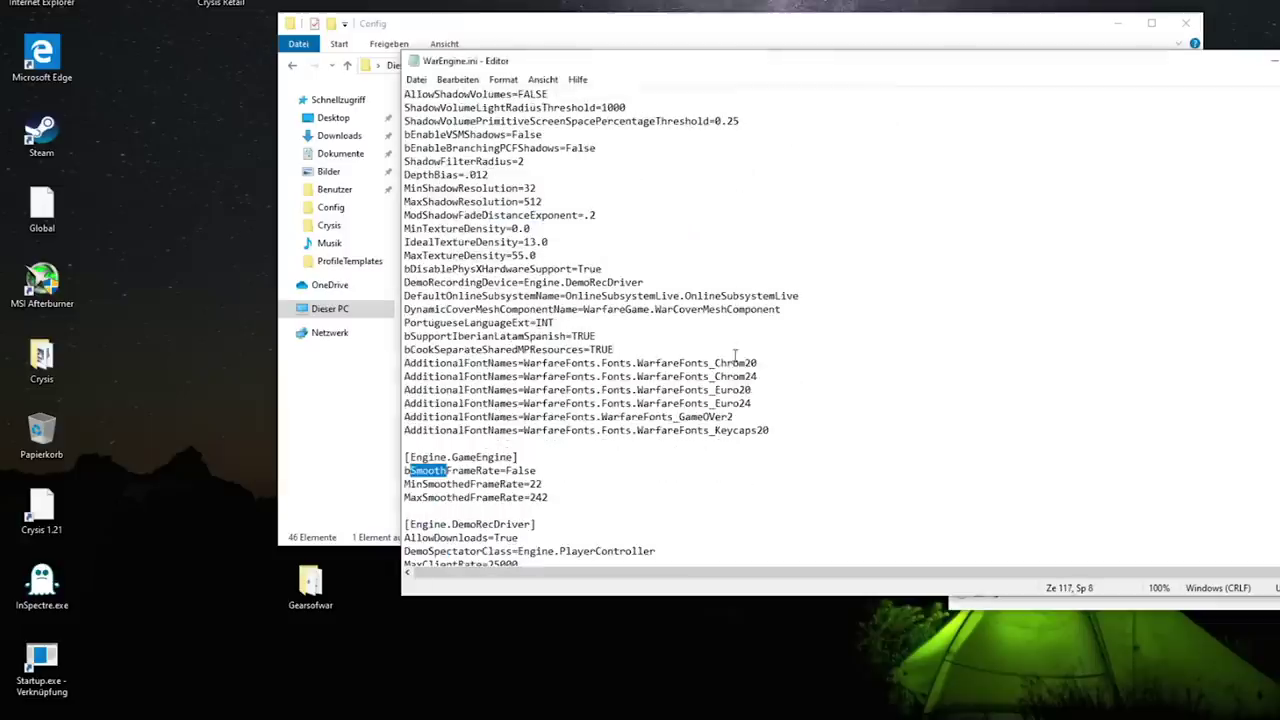
drag(554, 498, 536, 497)
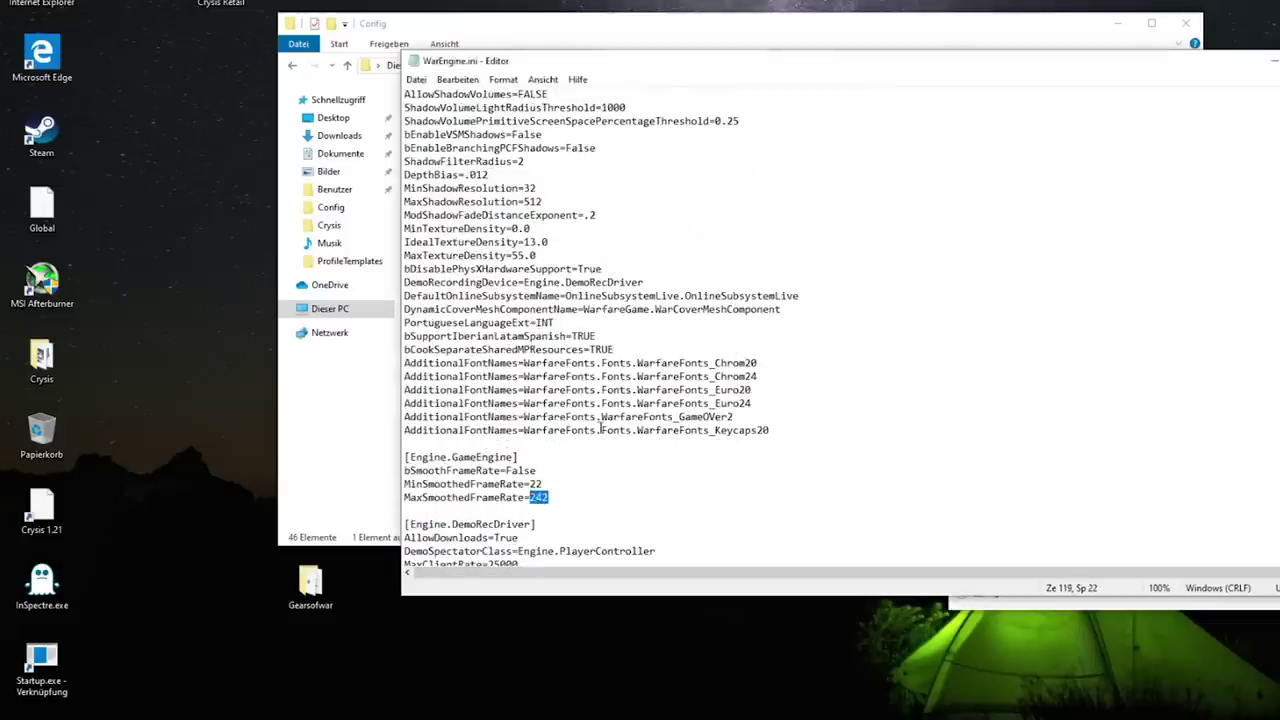
text(62)
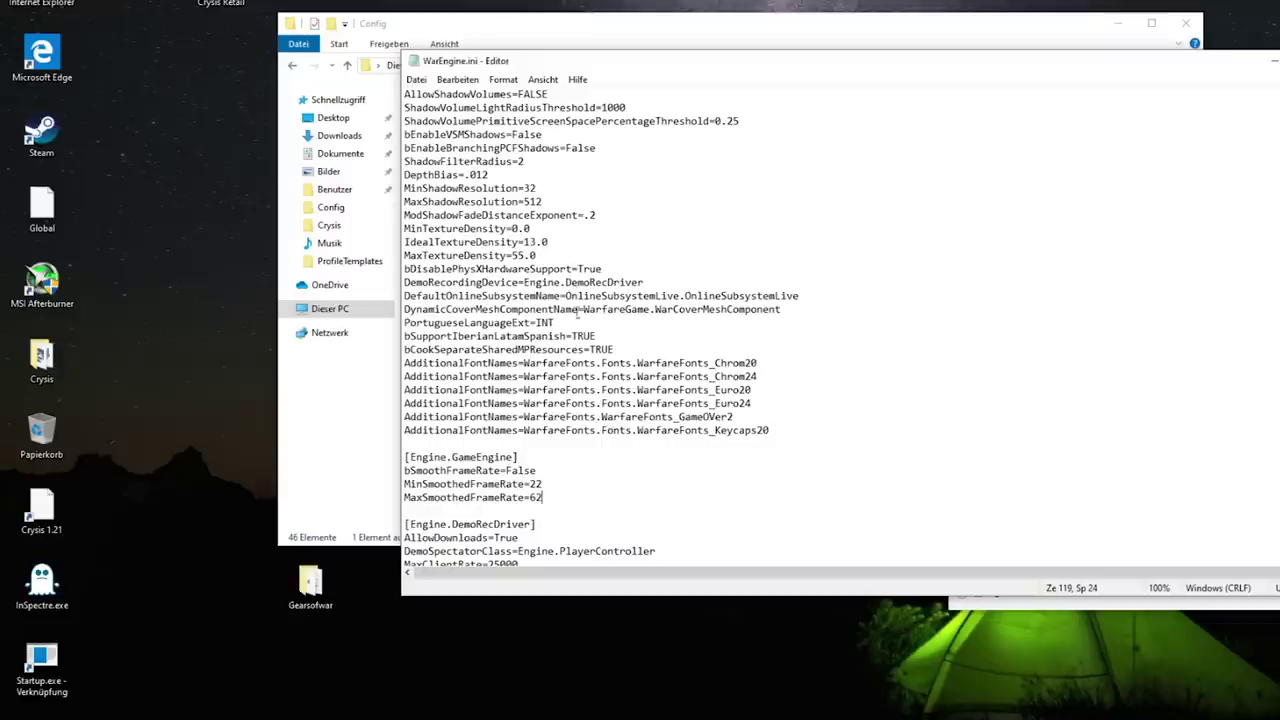
Save the modified file to the desktop as WarEngine.ini and clear the text editor away
click(413, 79)
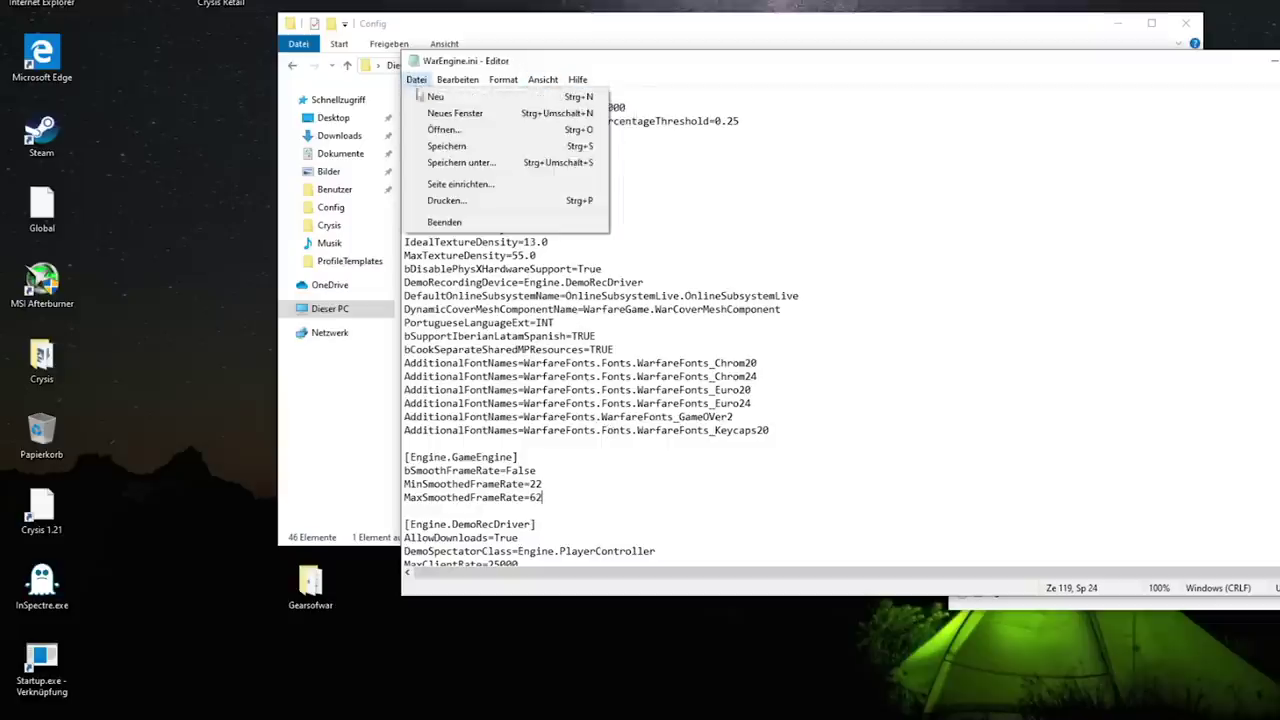
click(458, 162)
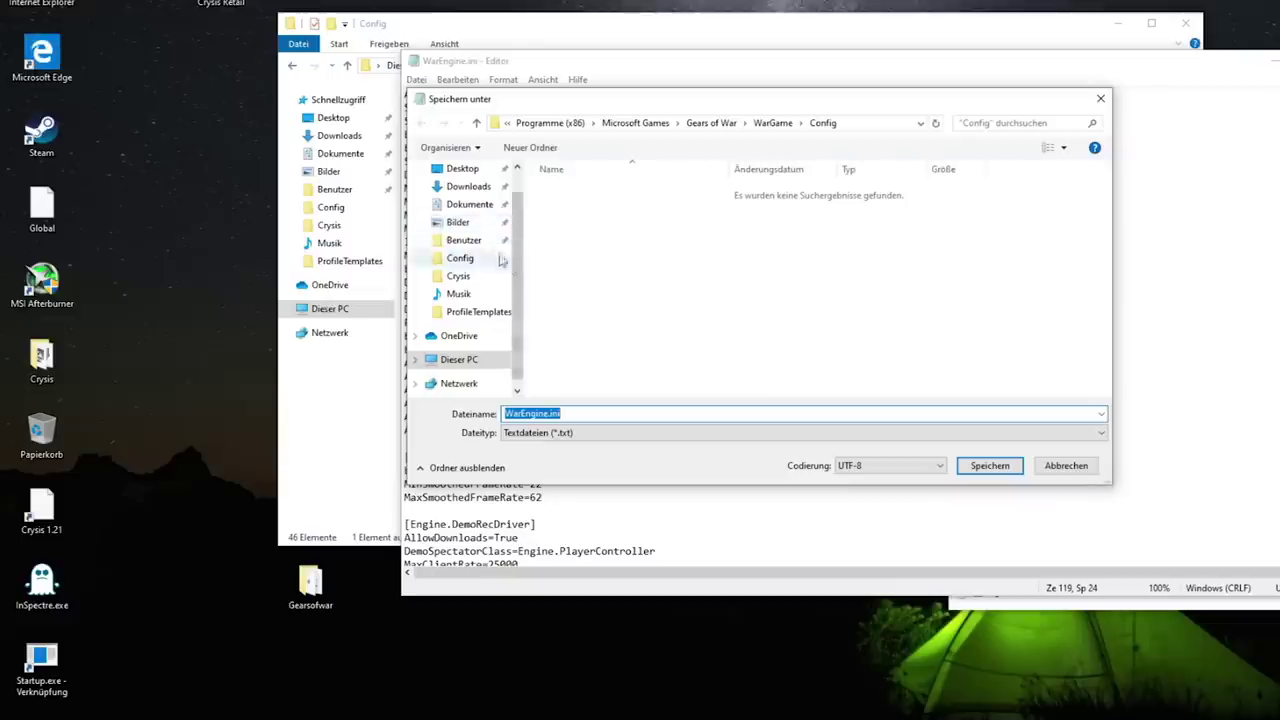
click(466, 168)
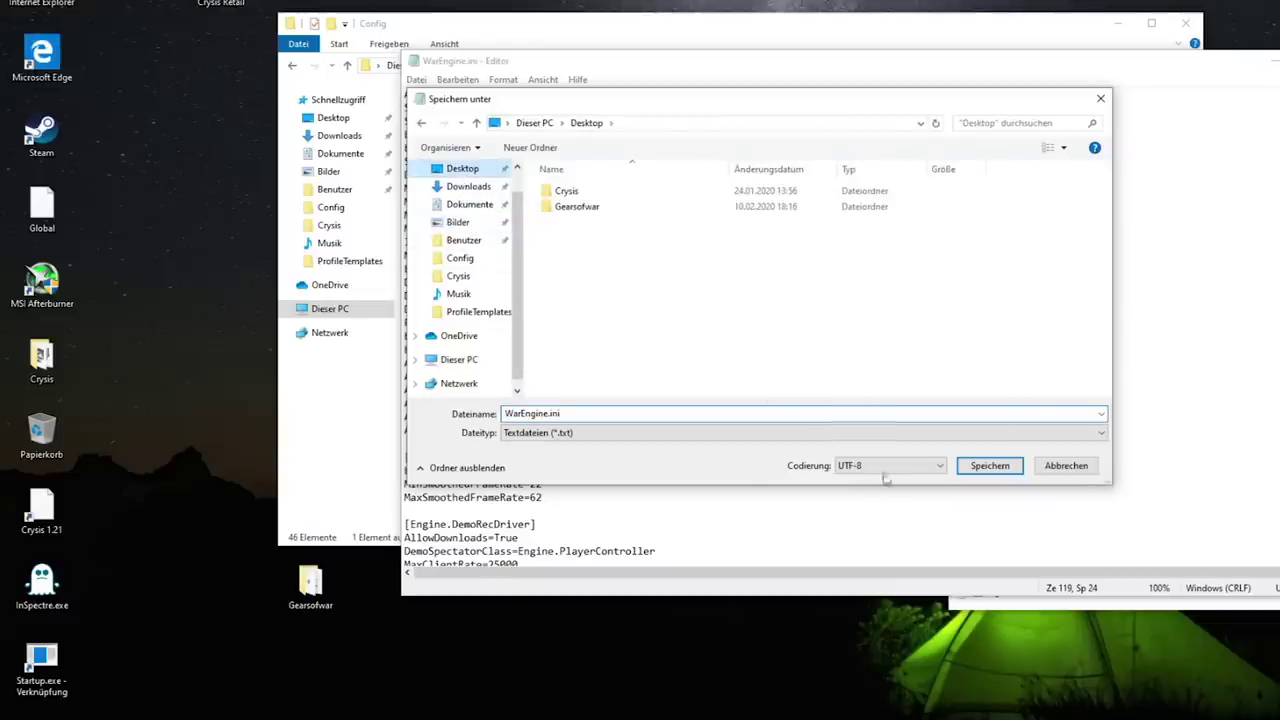
click(990, 466)
click(170, 90)
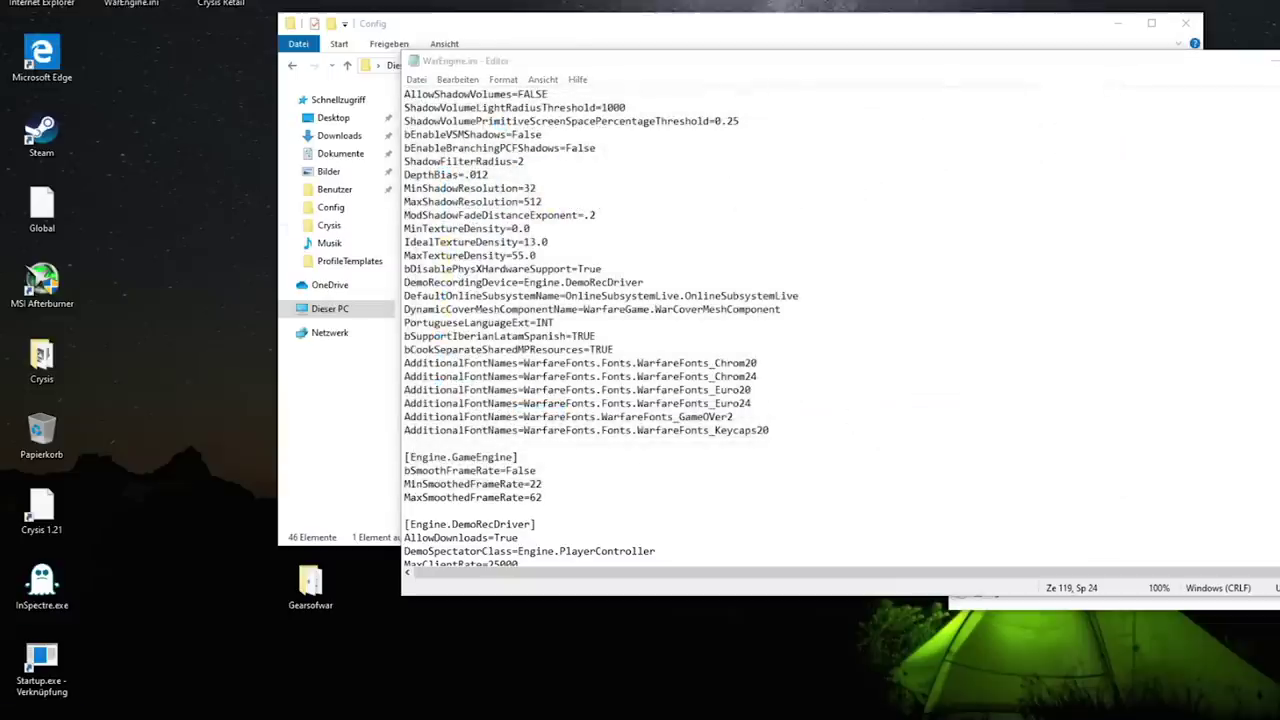
click(1275, 60)
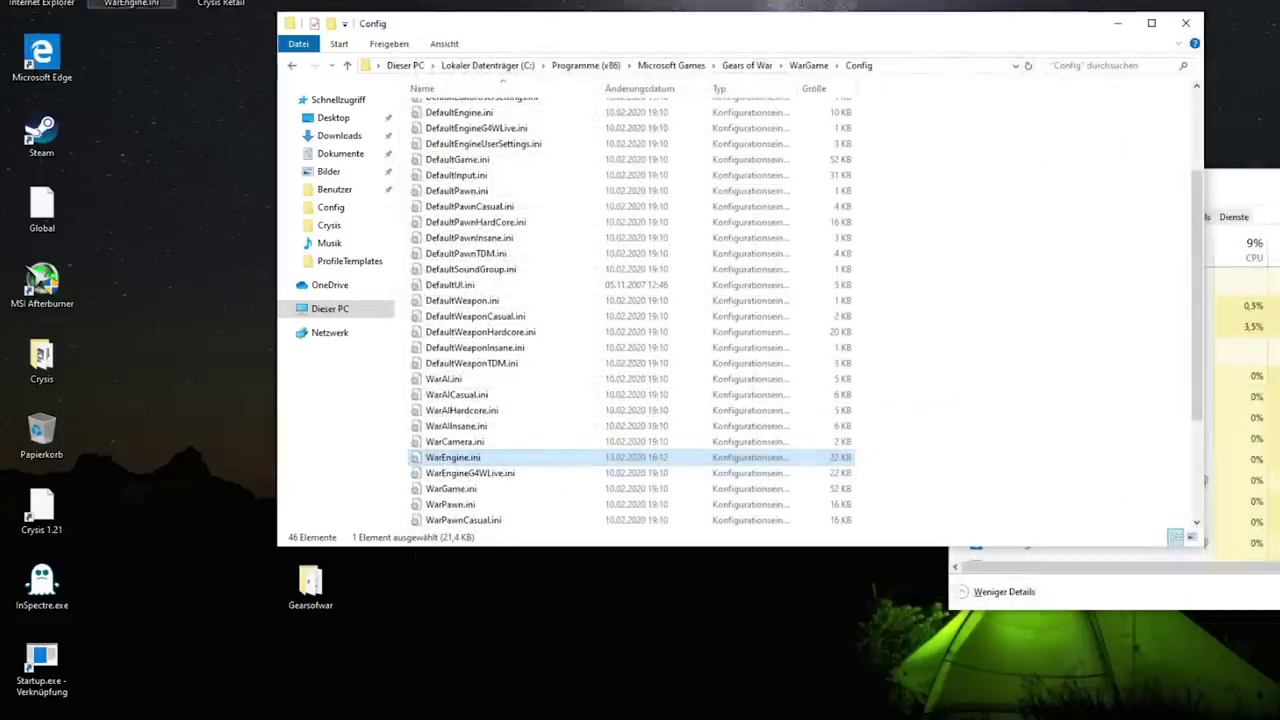
Replace WarEngine.ini in the Config folder with the newly saved desktop version, granting administrator permission
drag(131, 3, 625, 355)
click(648, 251)
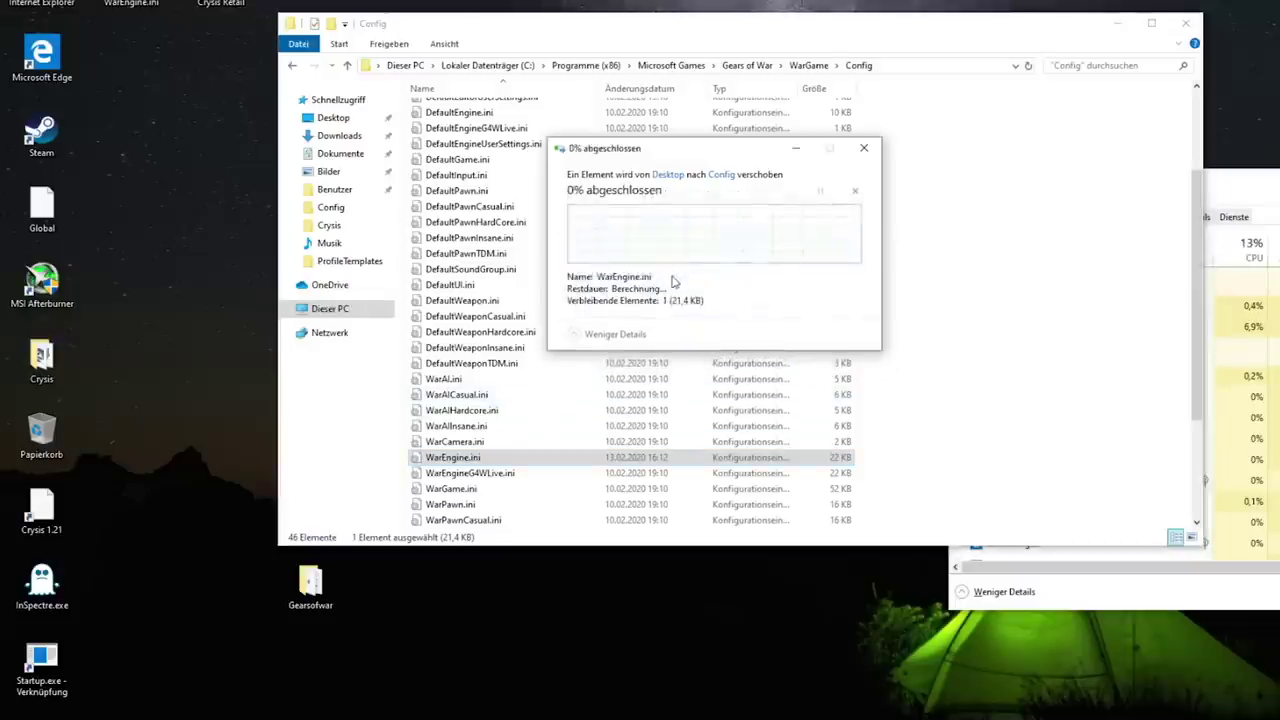
click(675, 263)
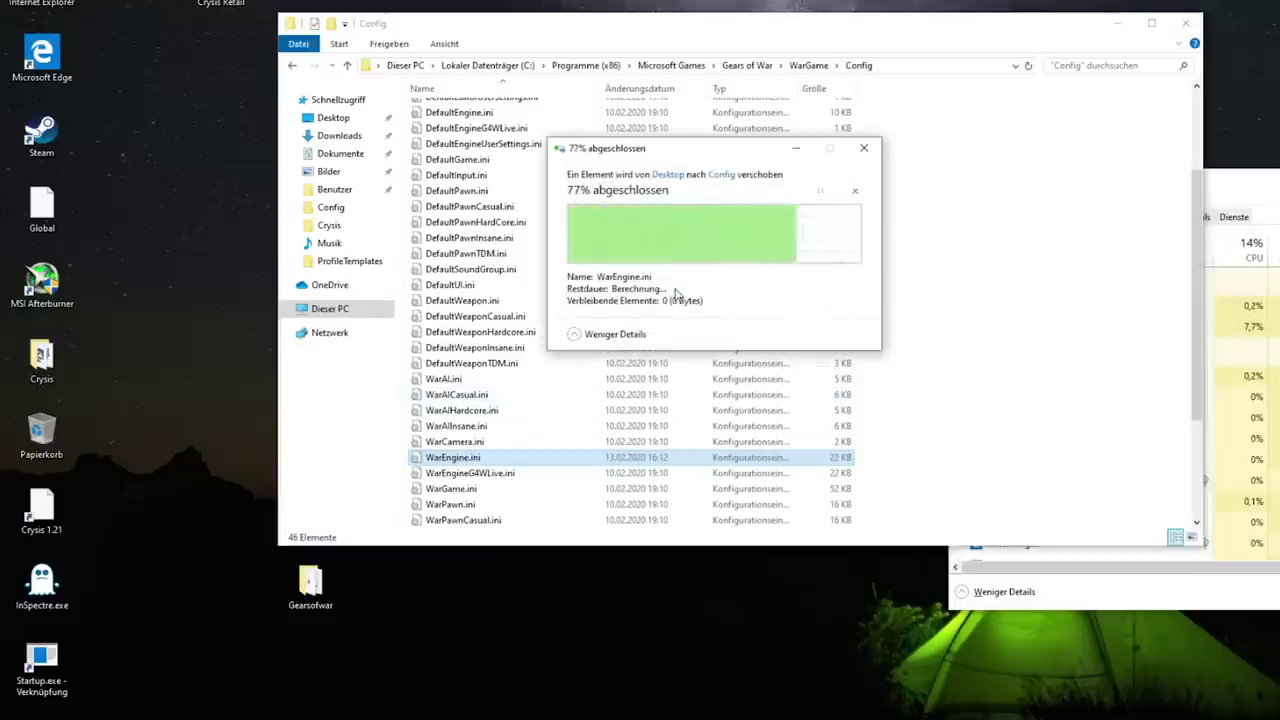
Launch the game from the Startup.exe desktop shortcut to retest it, and dismiss the runtime error dialog
click(183, 588)
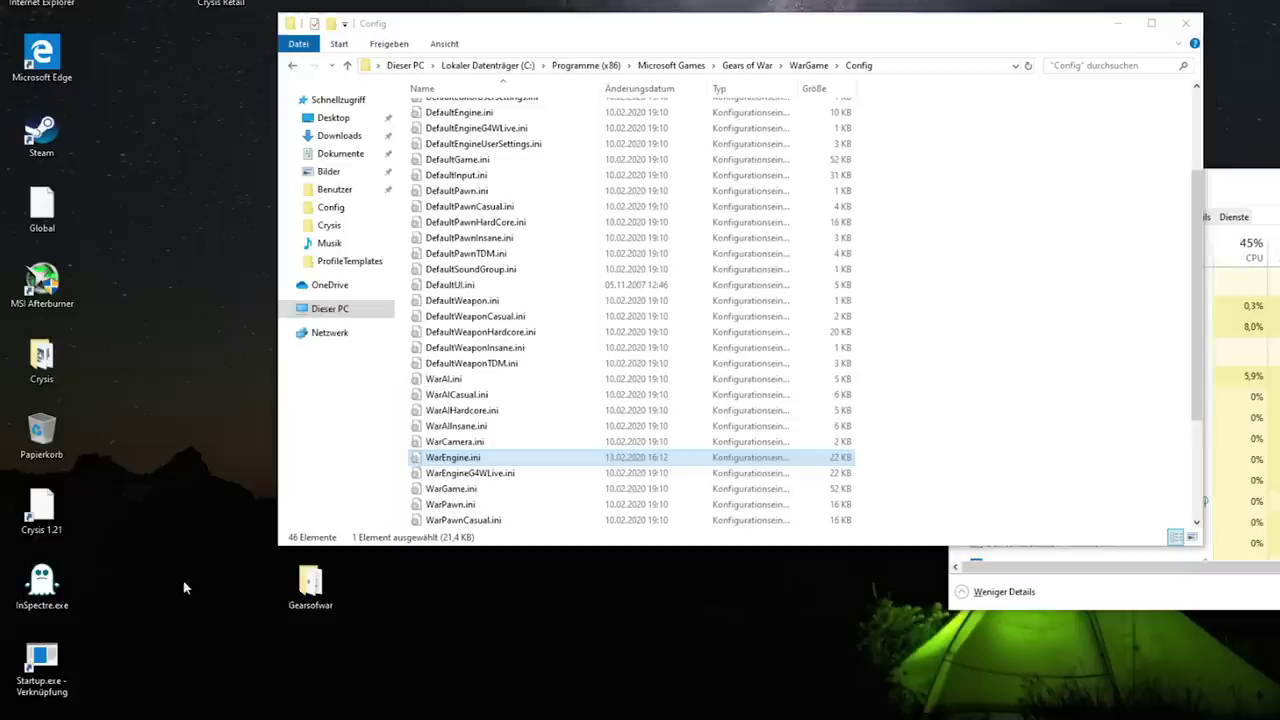
double_click(70, 668)
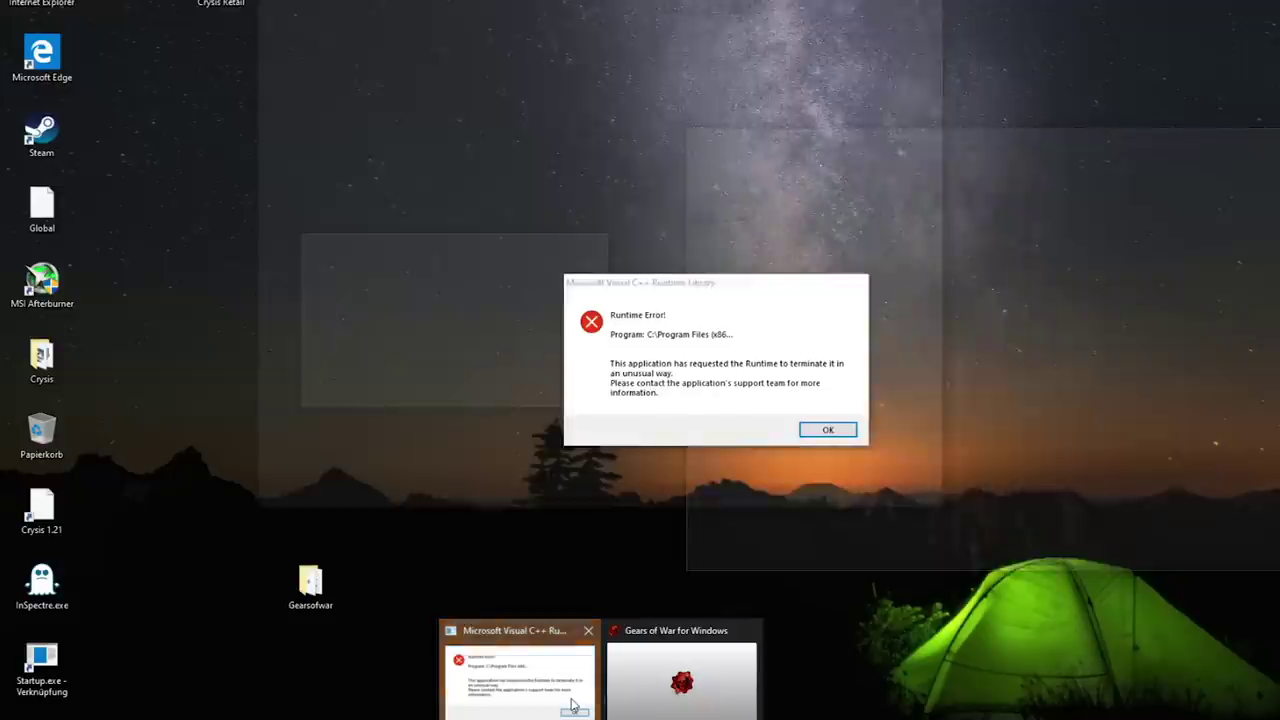
click(577, 703)
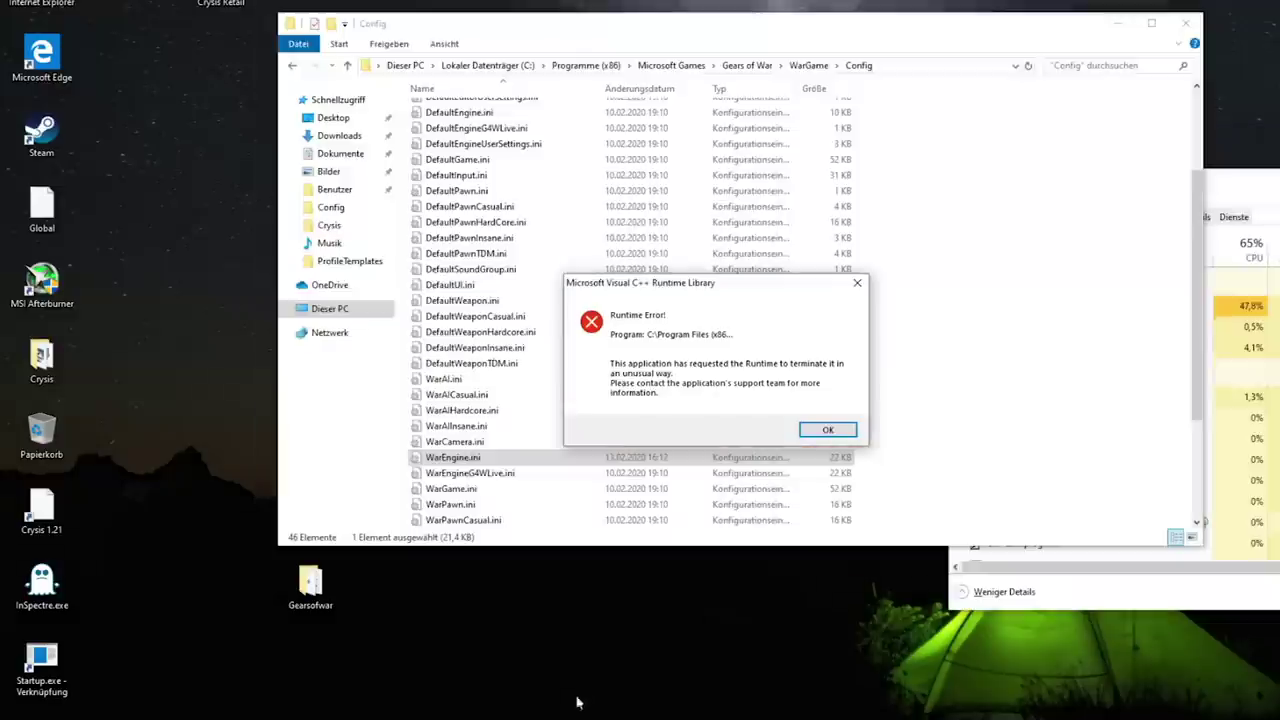
click(828, 430)
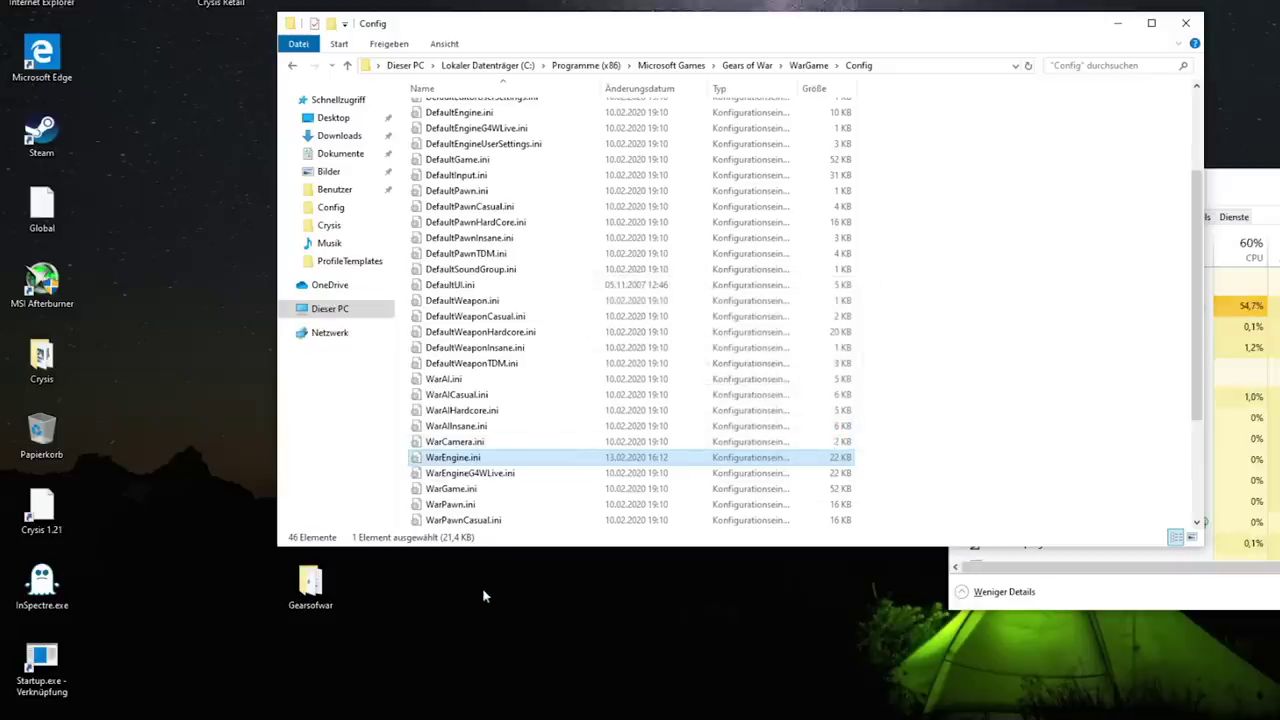
key(super)
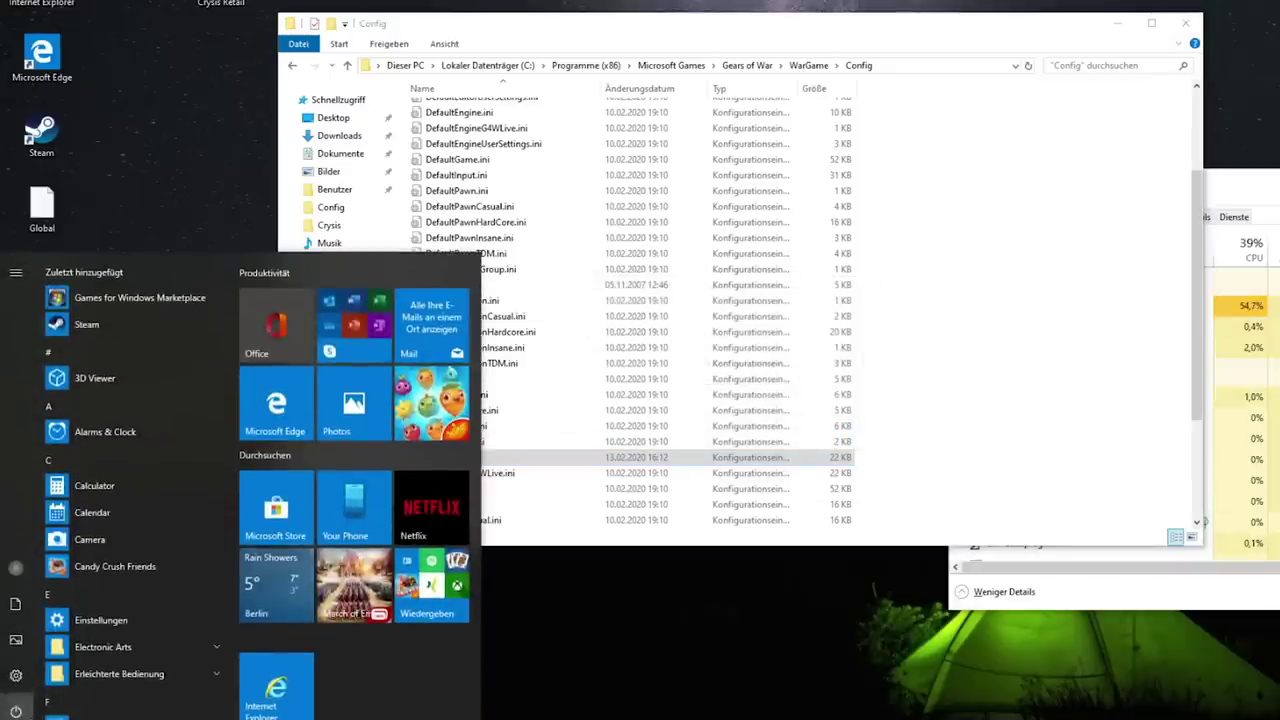
click(28, 708)
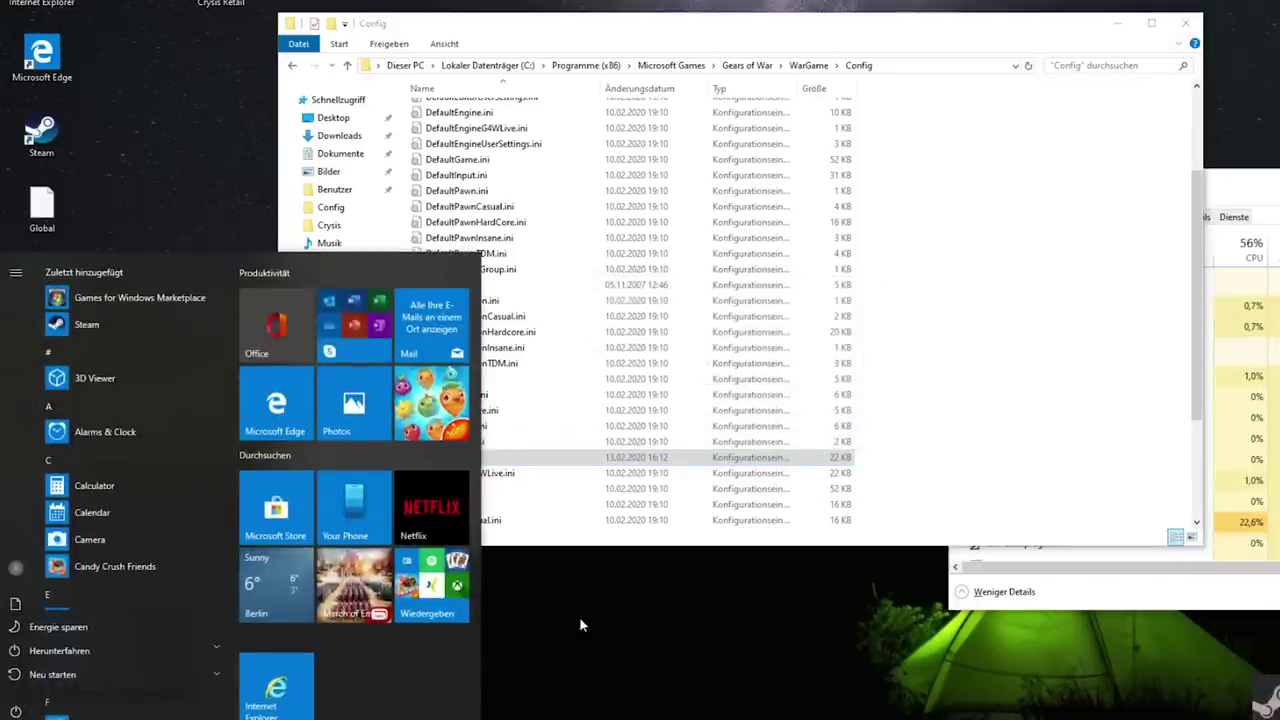
click(562, 462)
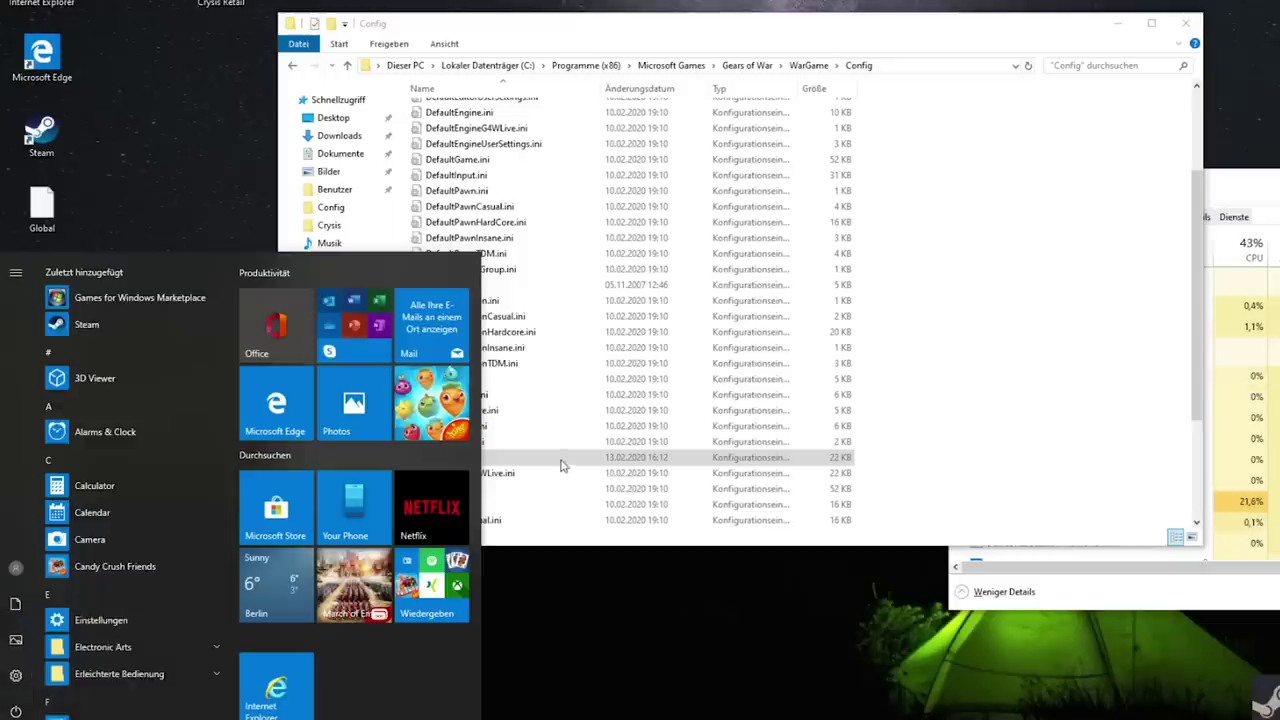
click(537, 462)
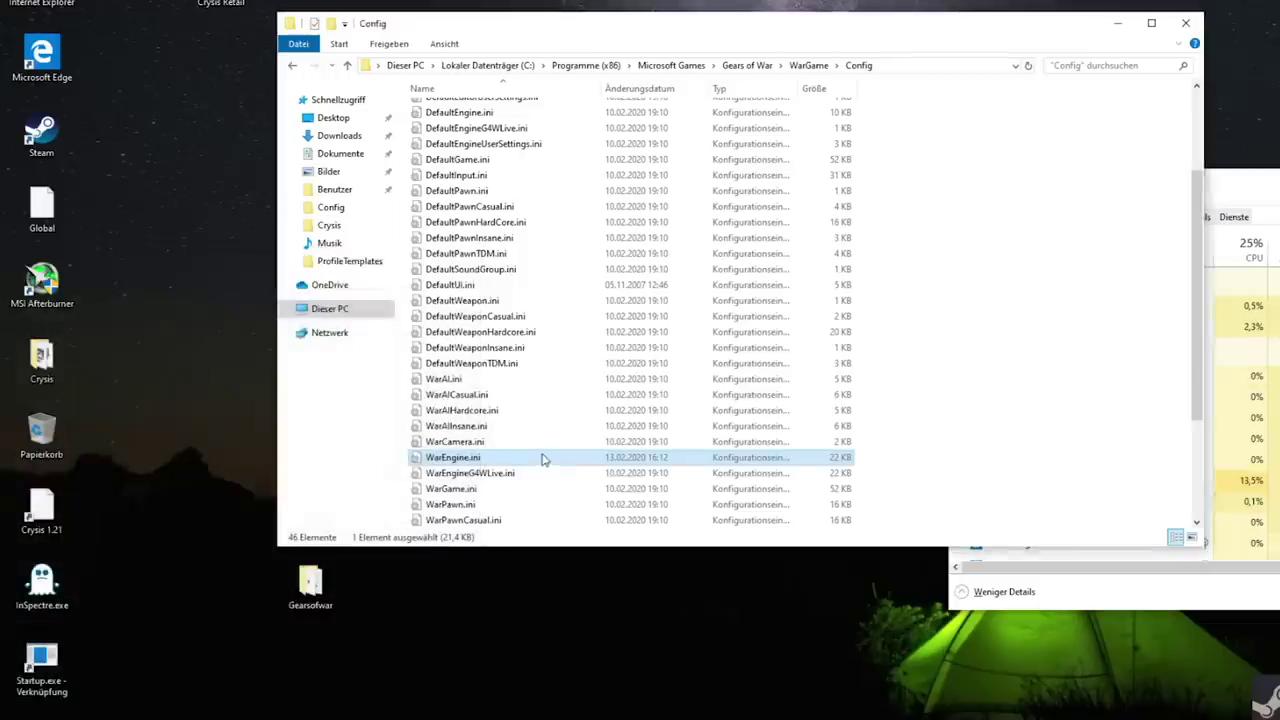
Rename WarEngine.ini in the Config folder to WarEngine1.ini, granting administrator permission
right_click(468, 460)
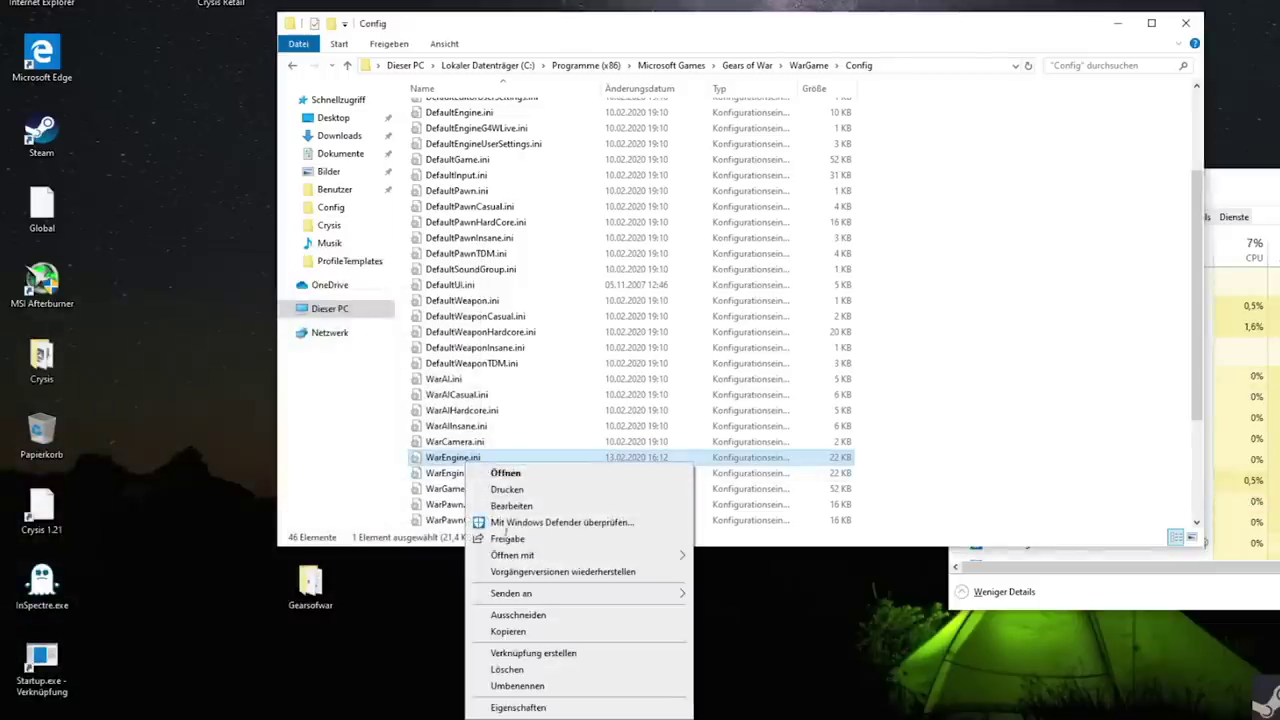
click(540, 687)
click(469, 457)
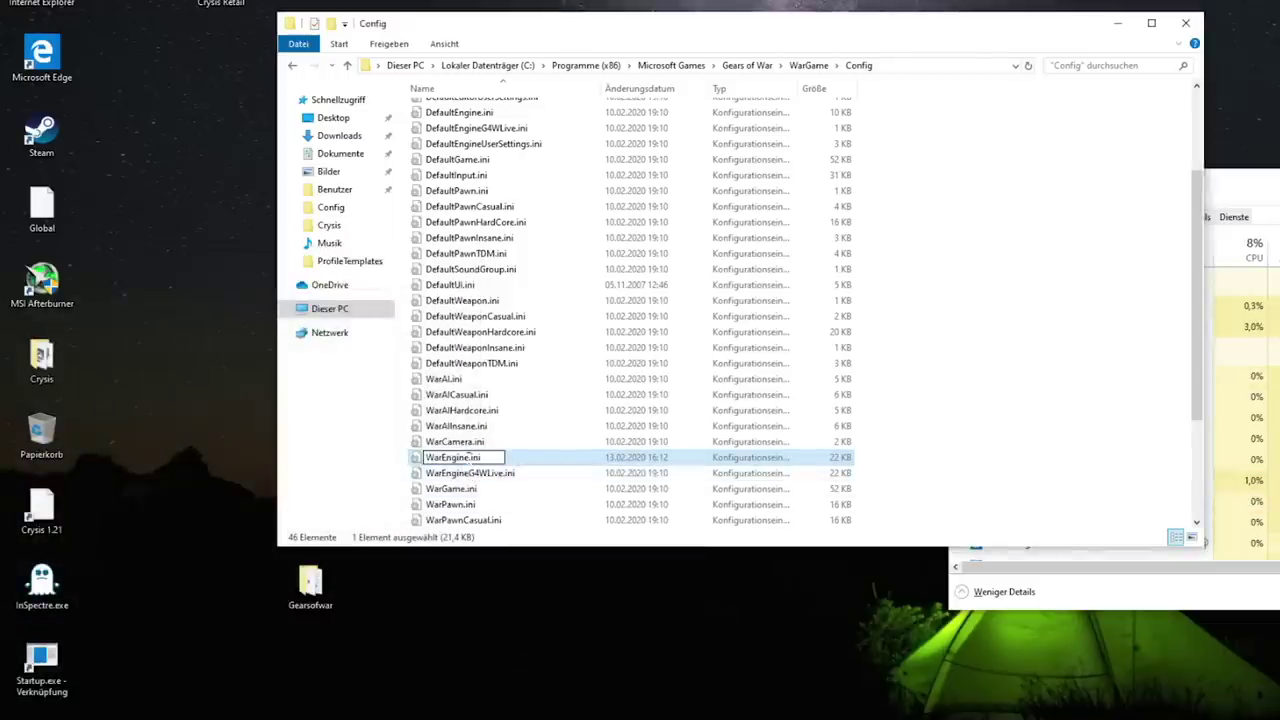
text(1)
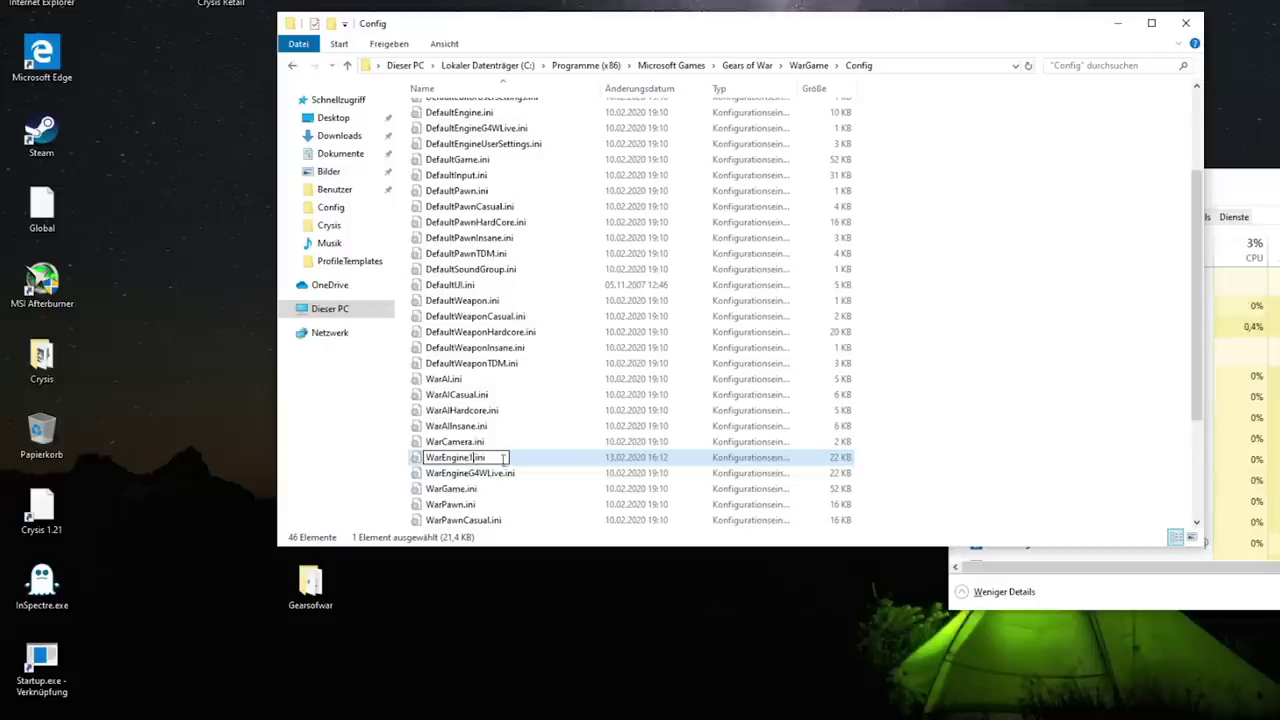
key(Return)
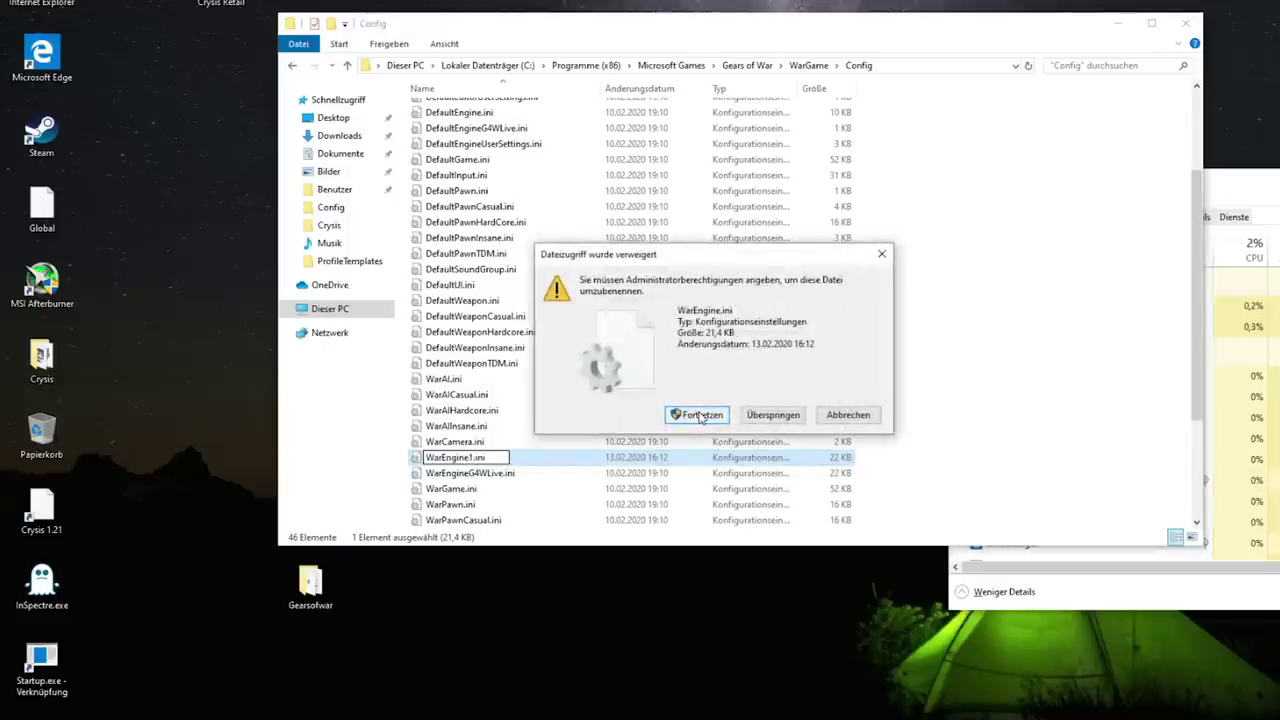
click(700, 416)
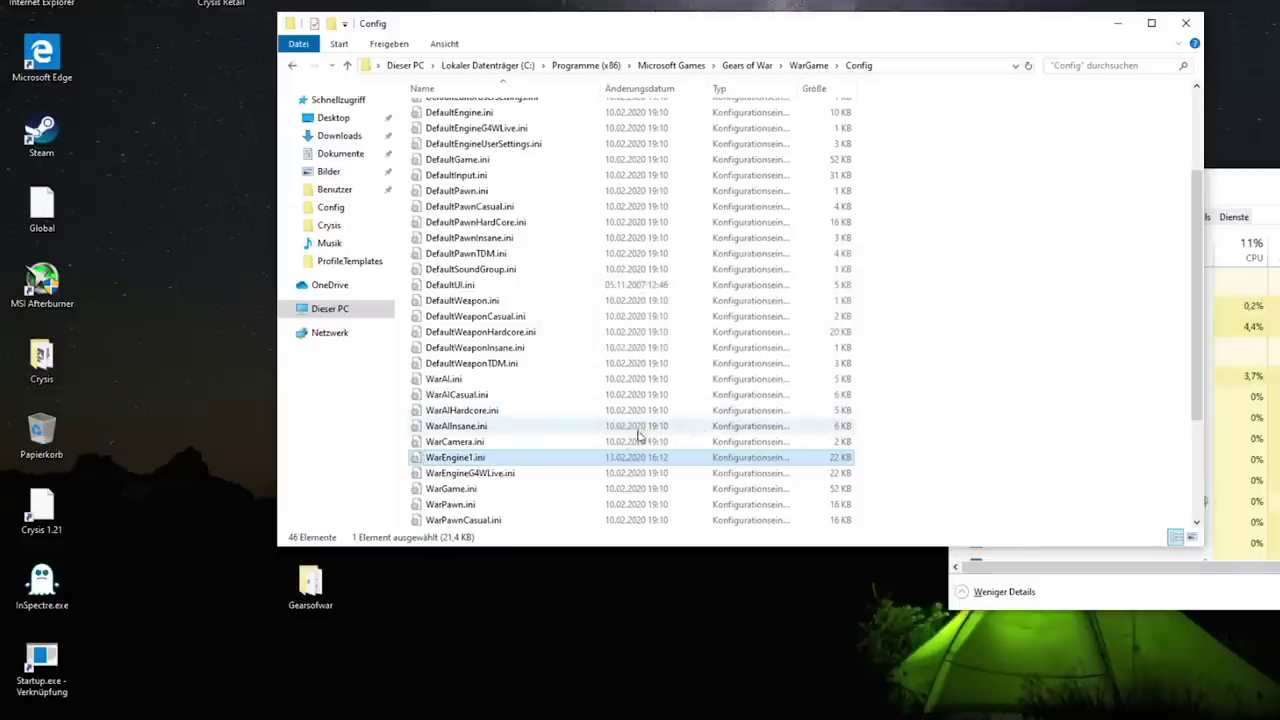
Launch the game from the Startup.exe shortcut with the renamed configuration file and dismiss the runtime error dialog
click(30, 668)
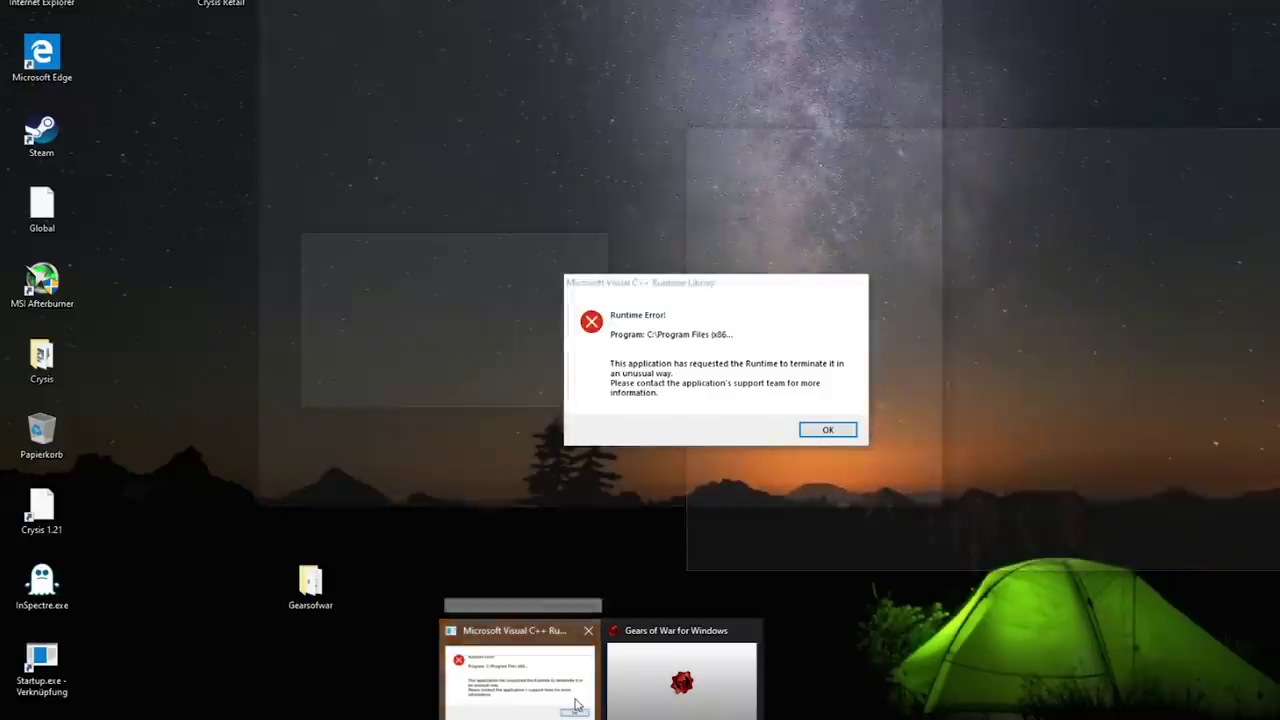
click(576, 706)
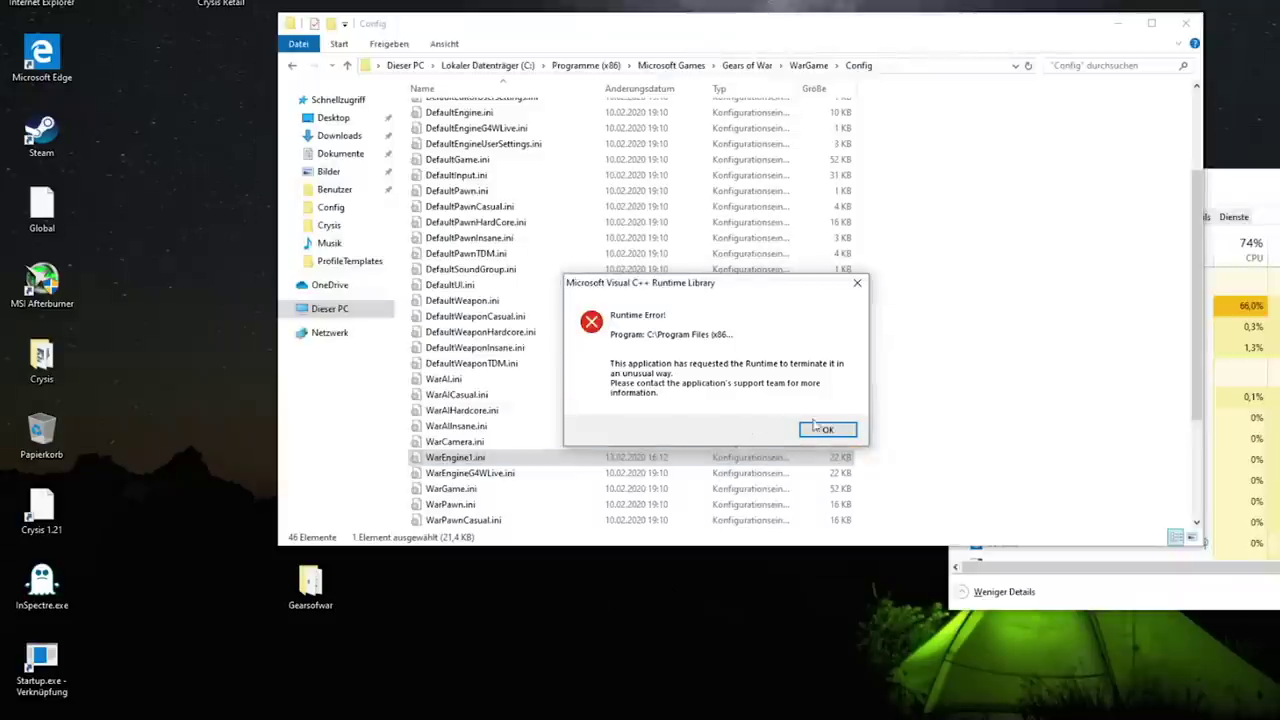
click(825, 429)
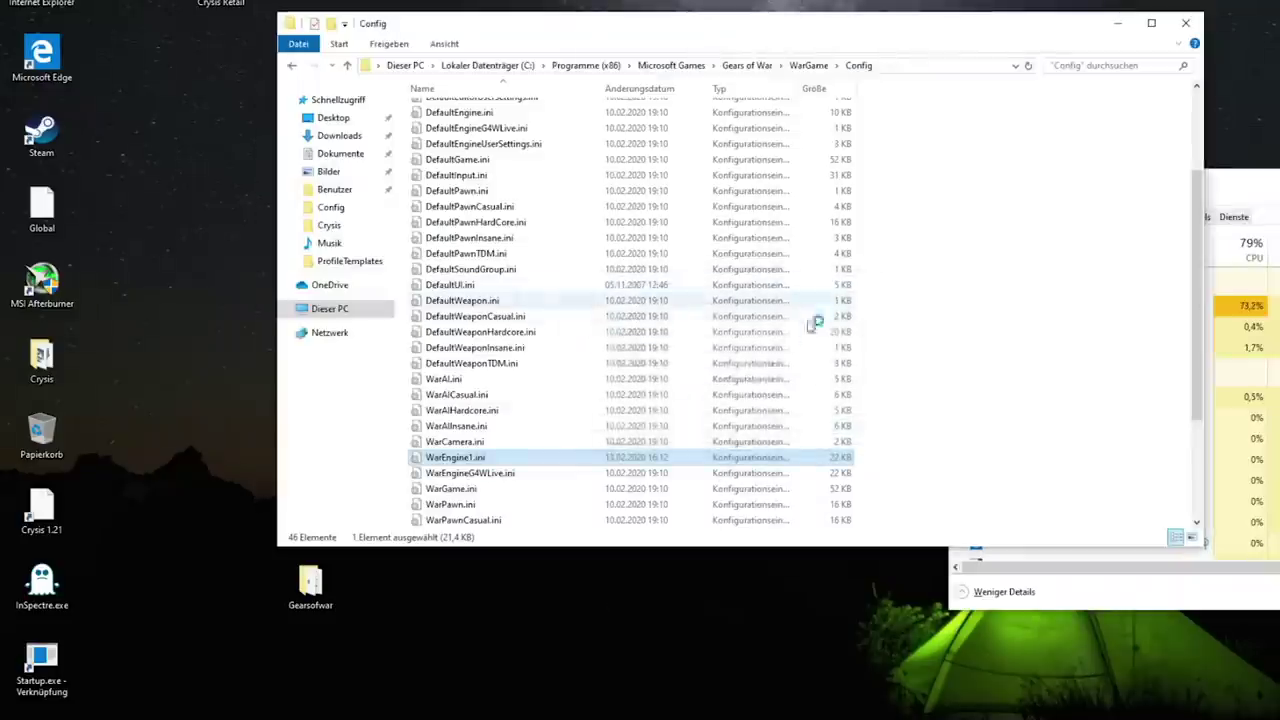
Rename WarEngine1.ini in the Config folder back to WarEngine.ini, granting administrator permission
right_click(471, 461)
click(522, 684)
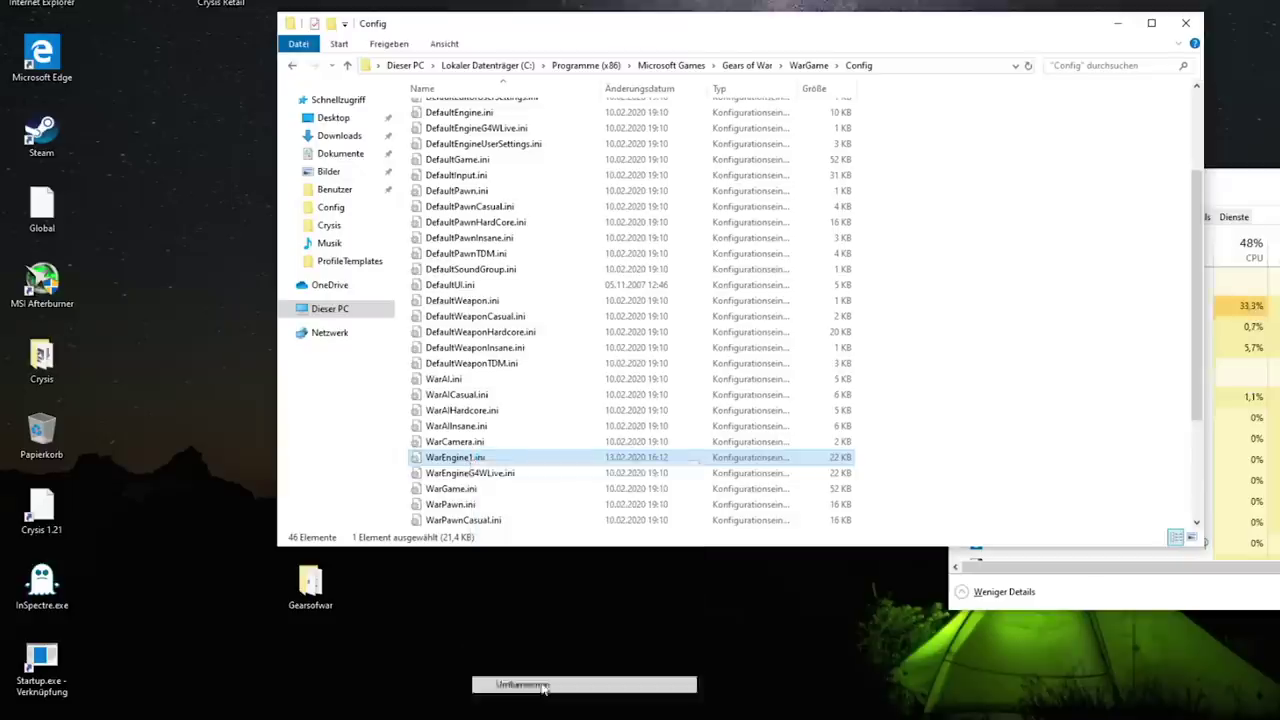
click(447, 457)
key(BackSpace)
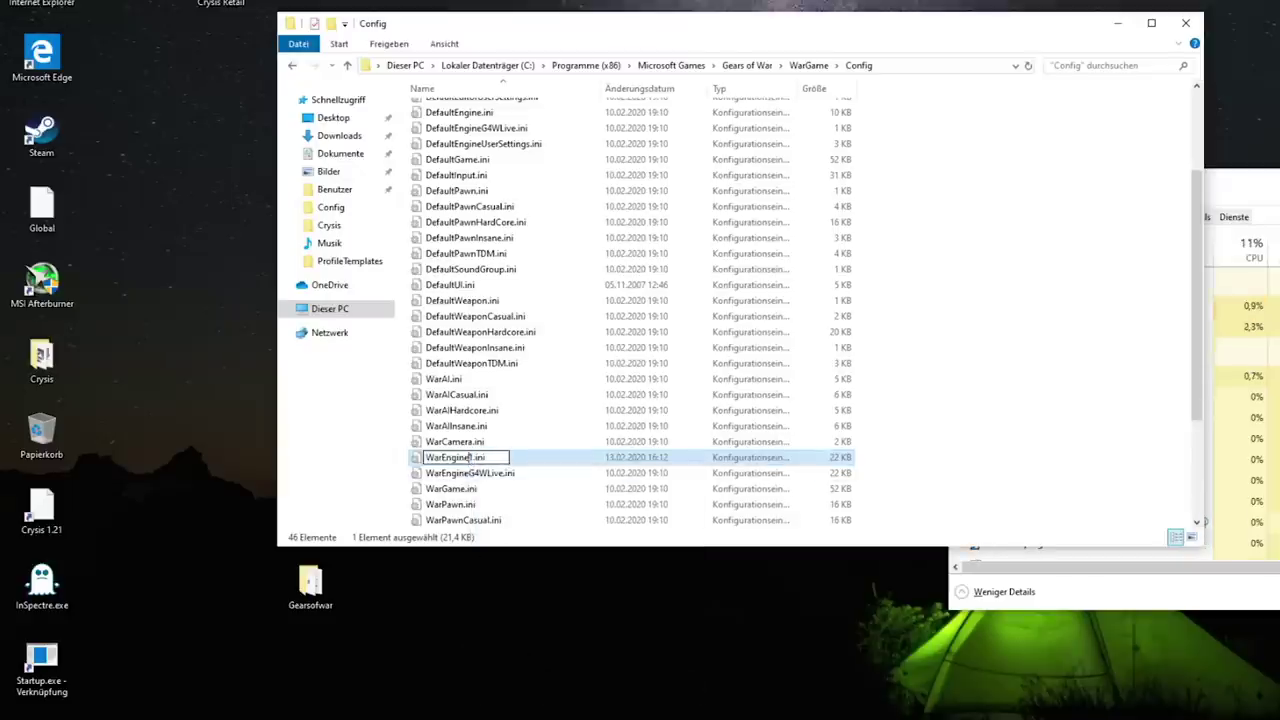
key(BackSpace)
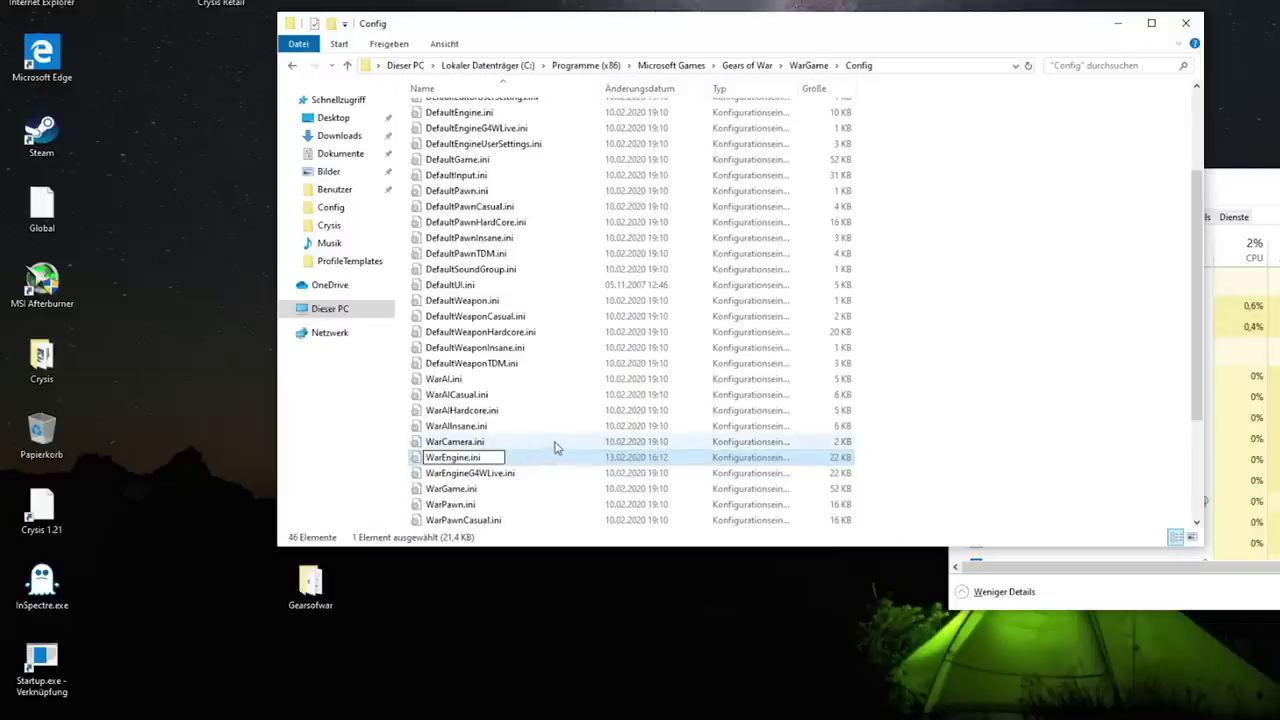
key(Return)
click(697, 414)
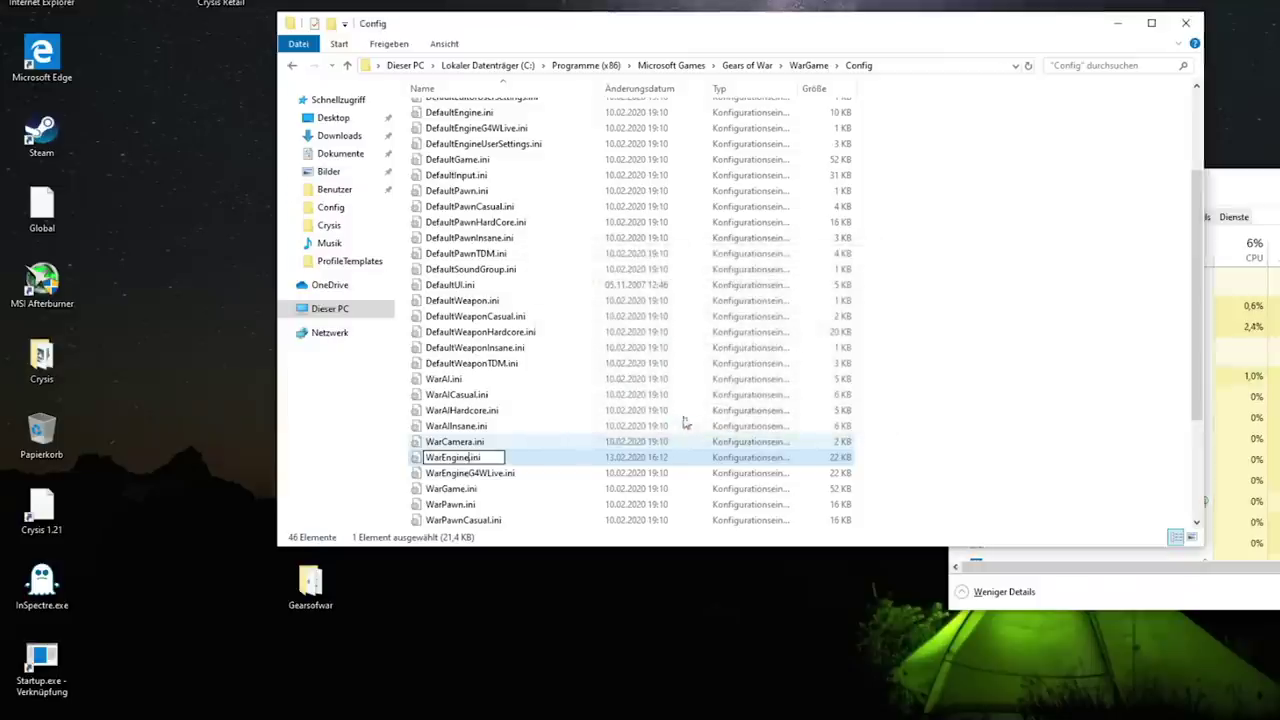
Restart the PC, letting it close the apps that are still open
key(super)
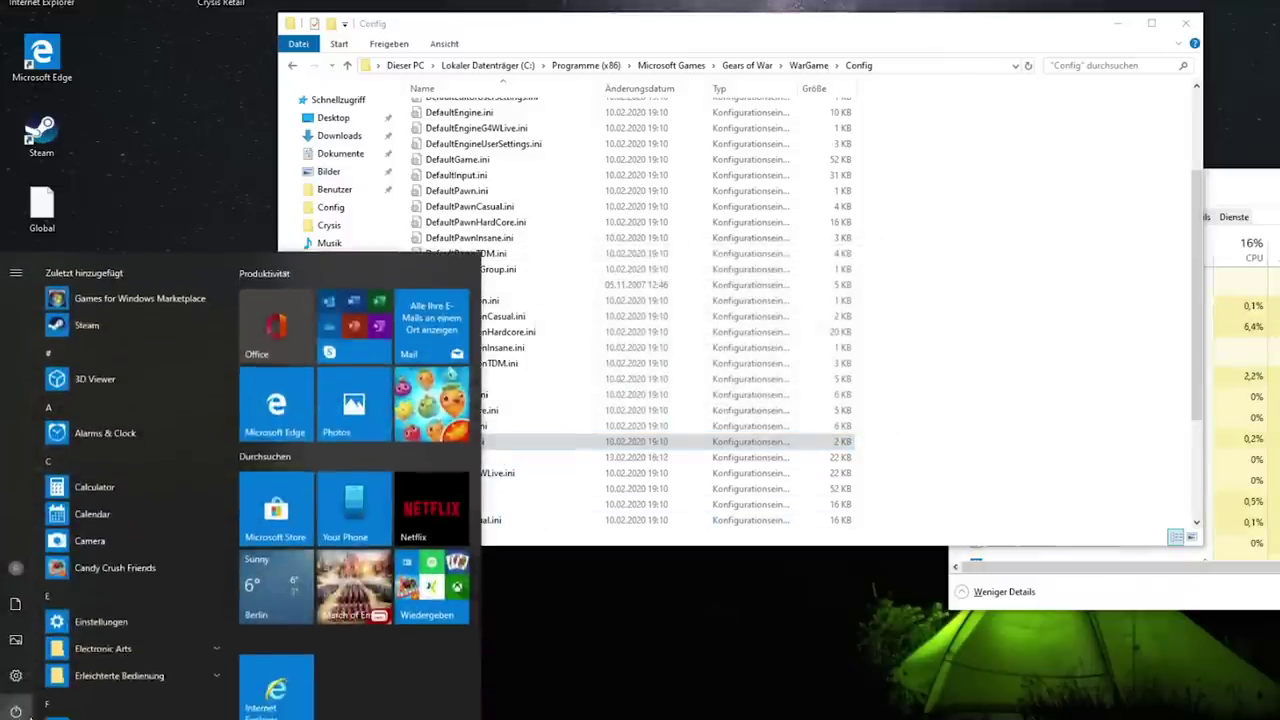
click(15, 711)
click(55, 675)
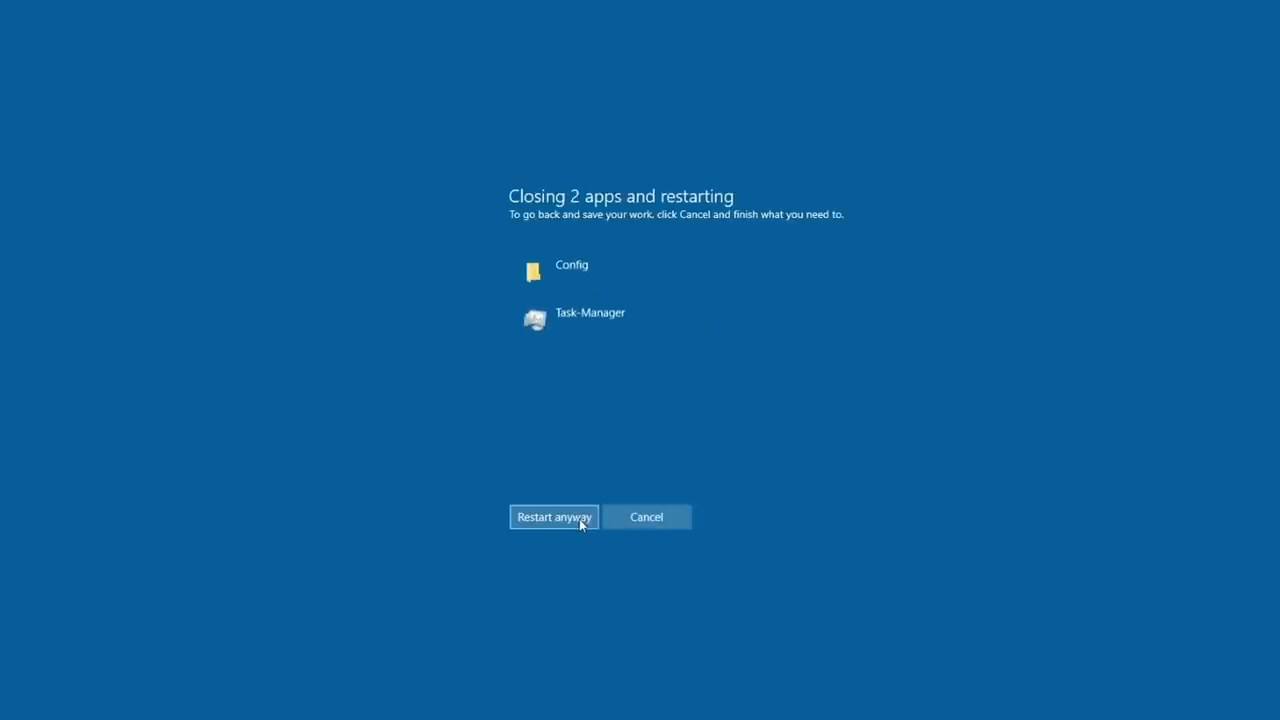
click(579, 519)
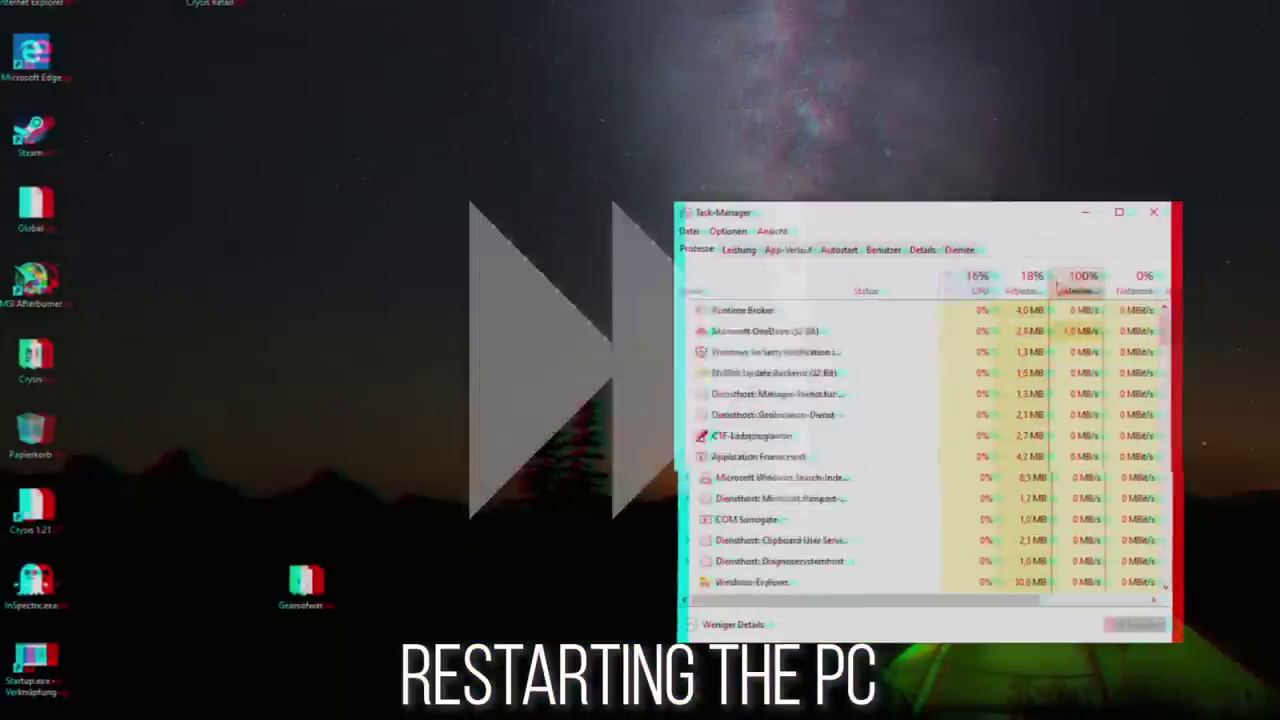
Sort the Task Manager processes by disk usage and end the Steam client process
click(1057, 287)
right_click(841, 307)
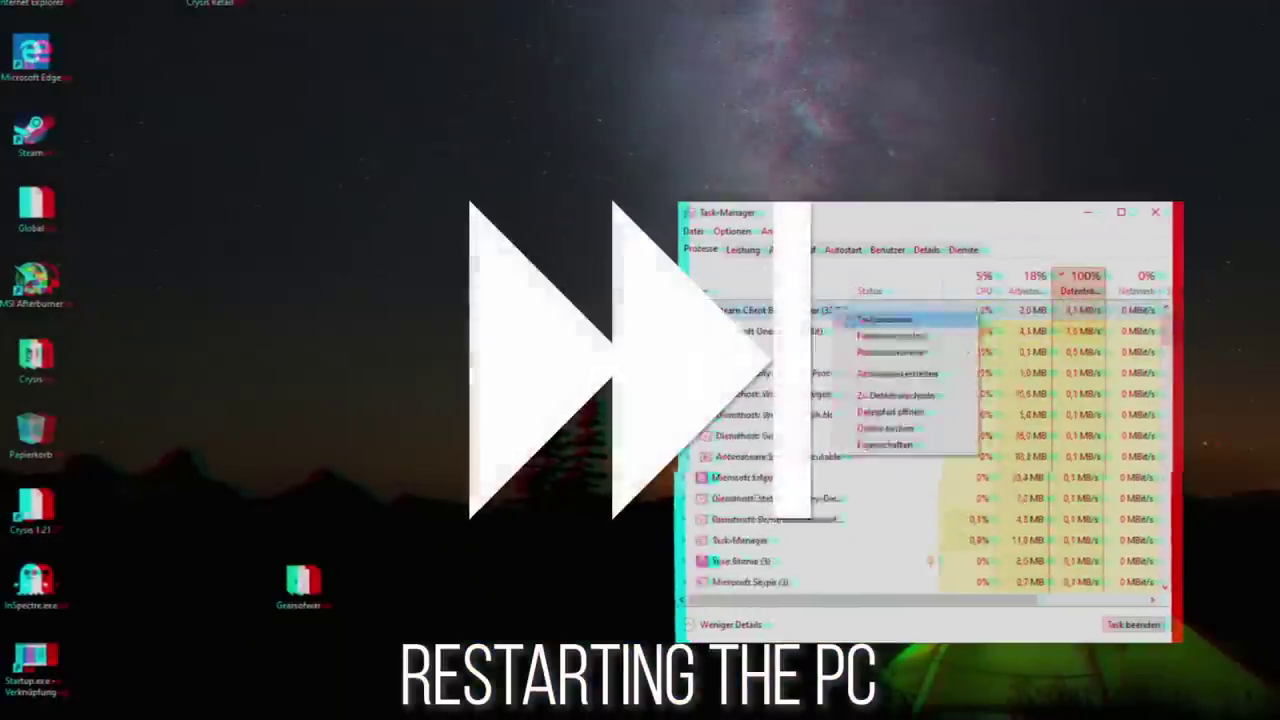
click(880, 318)
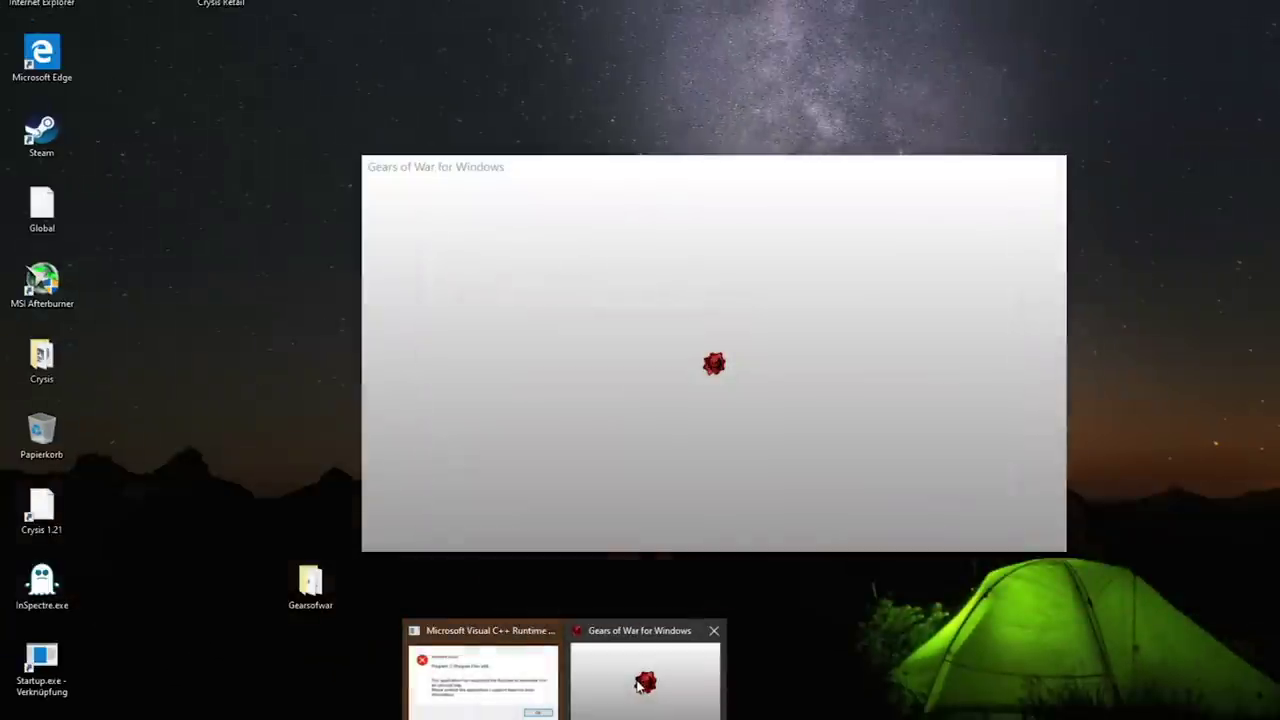
Bring up the hanging Gears of War for Windows window, shift it slightly and close it
click(637, 686)
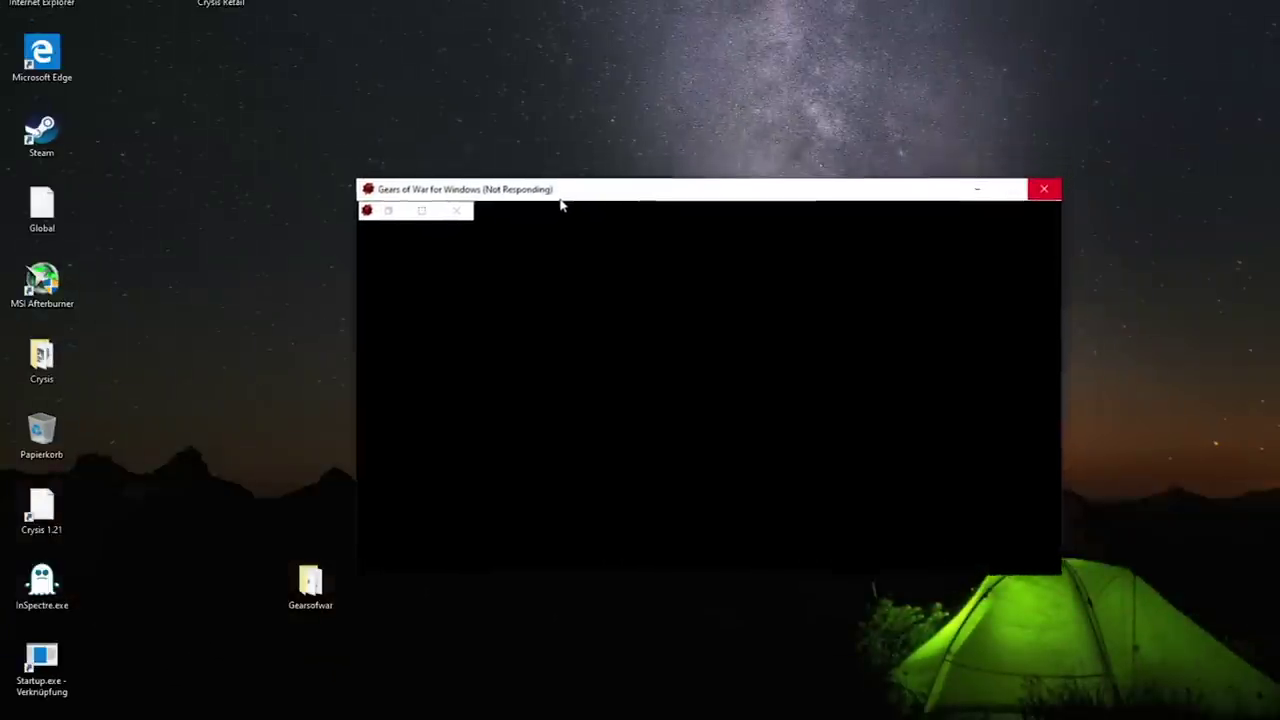
drag(561, 205, 537, 208)
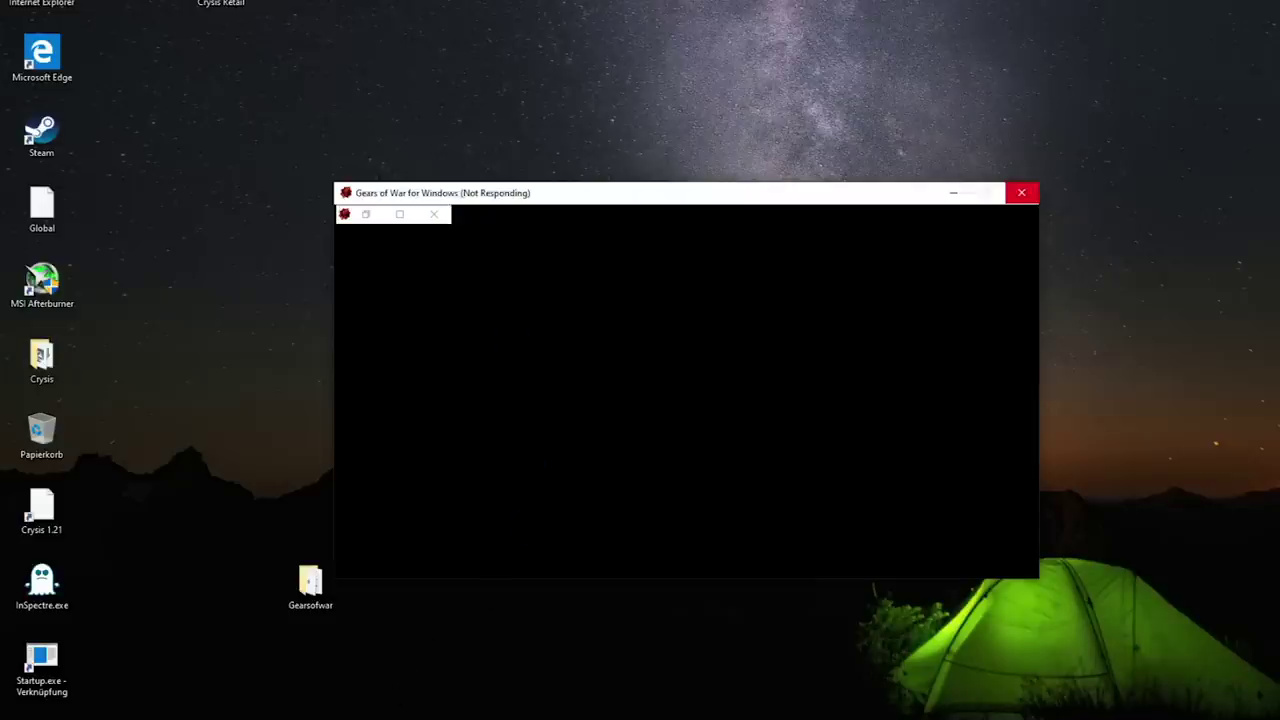
click(1021, 192)
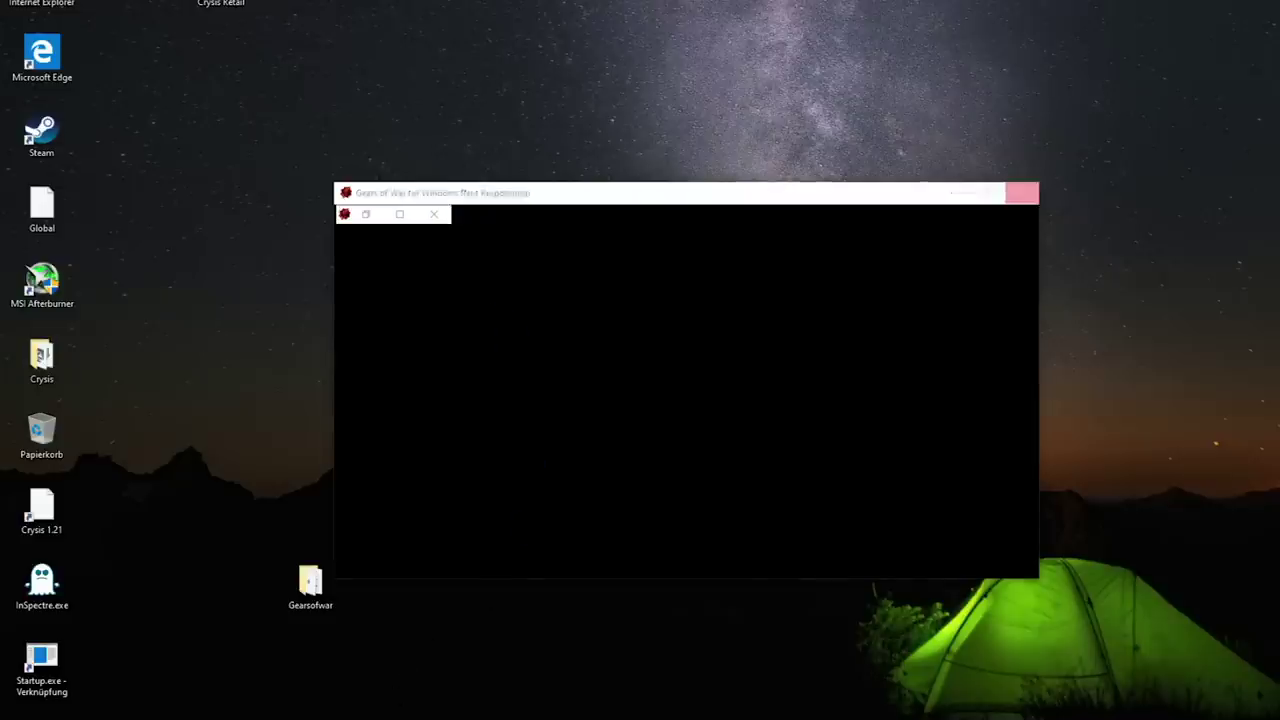
Open a new file browser window and go to the Gears of War for Windows folder under My Games in Documents
key(super+e)
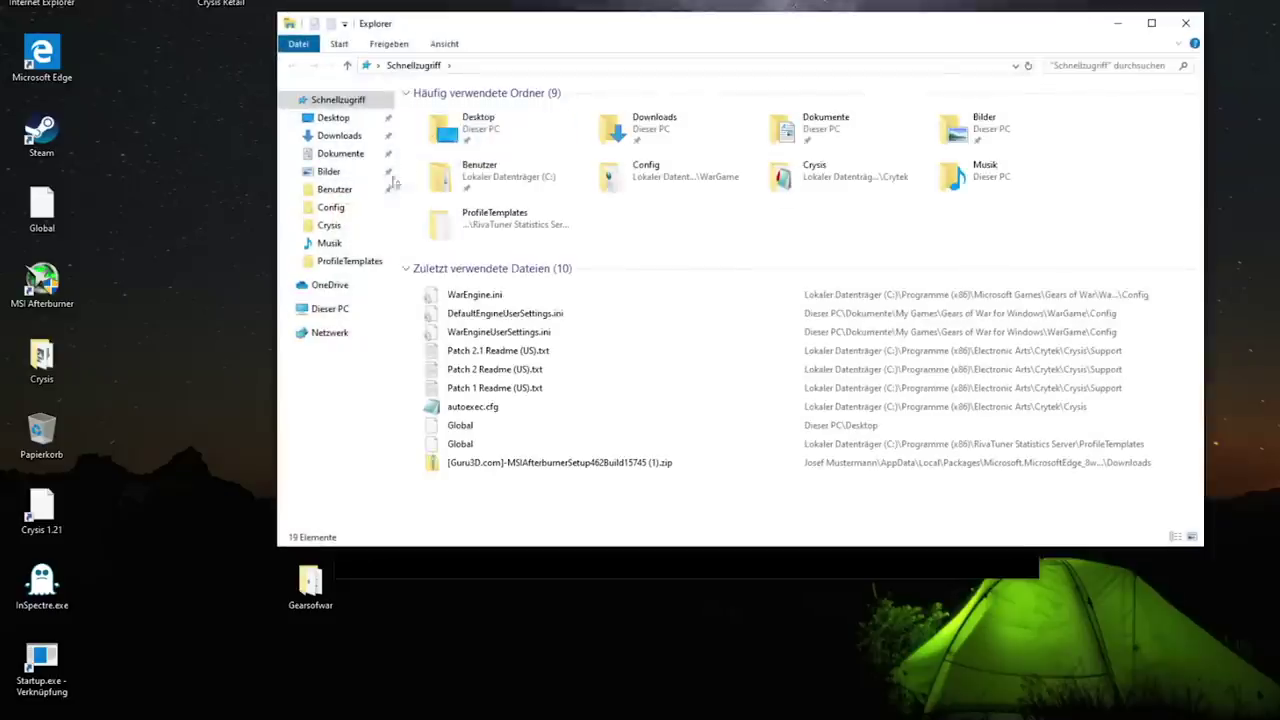
click(335, 190)
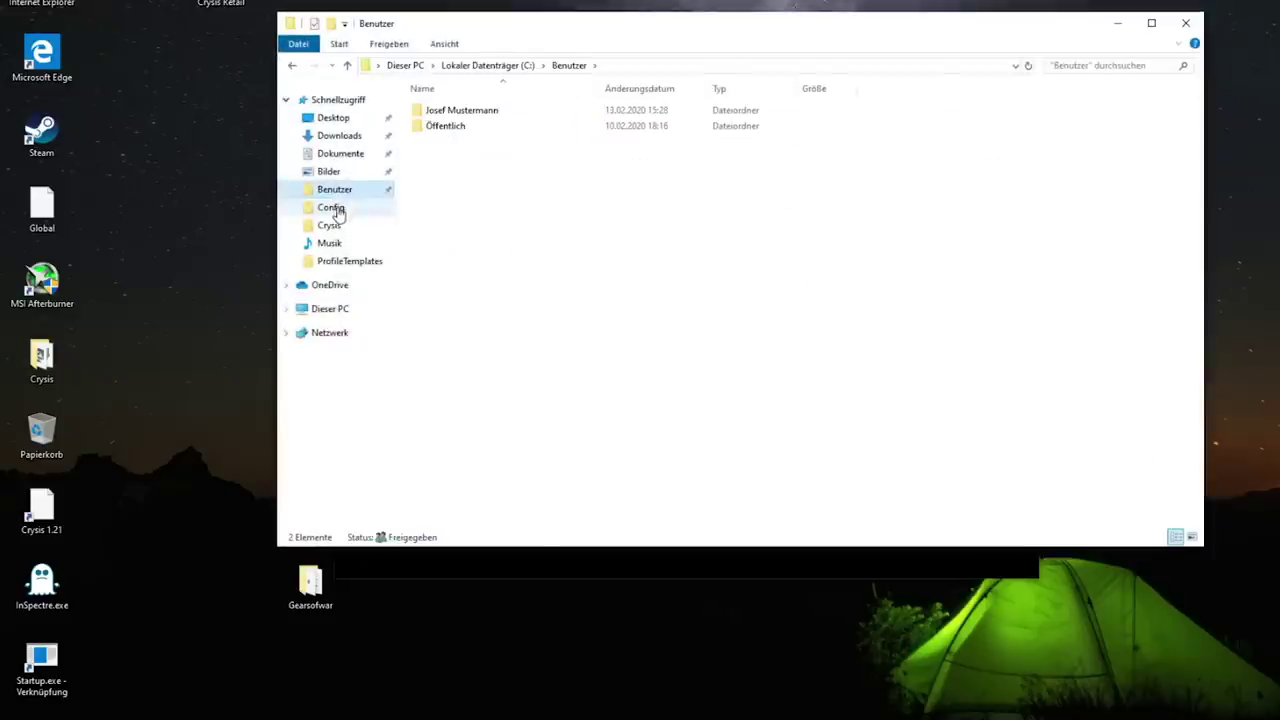
click(448, 125)
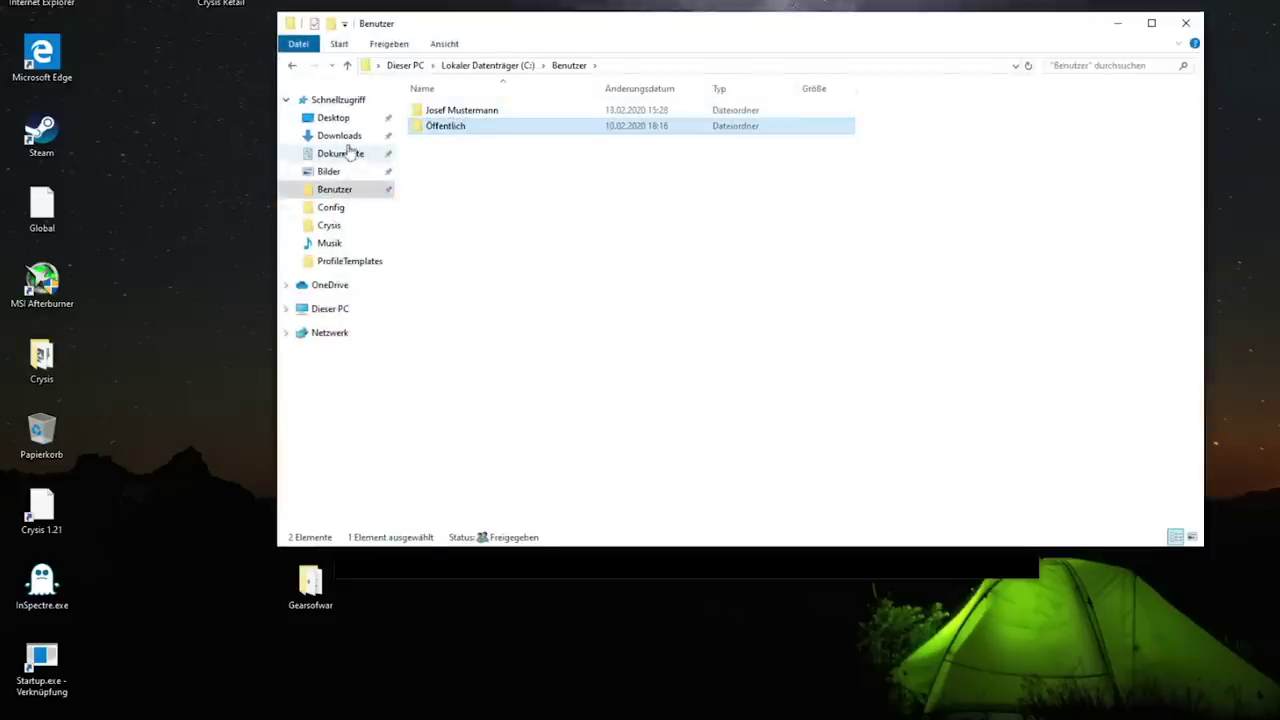
click(339, 136)
click(340, 154)
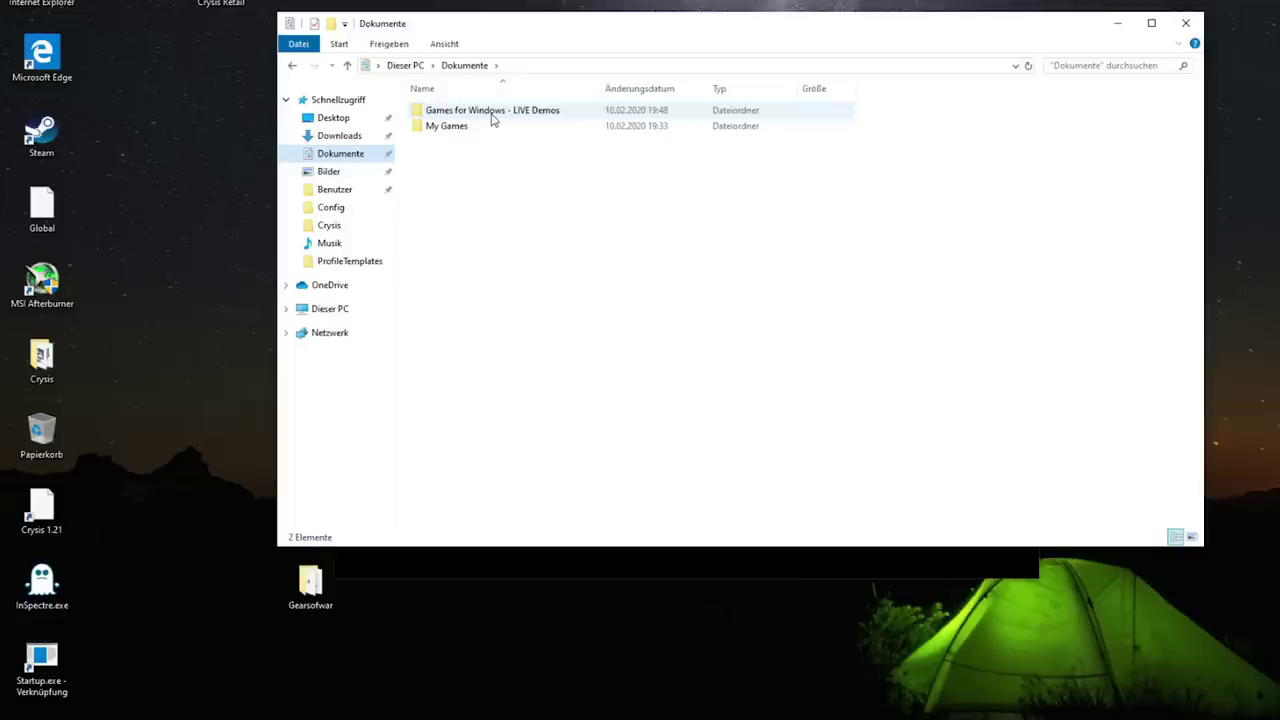
double_click(491, 114)
click(292, 66)
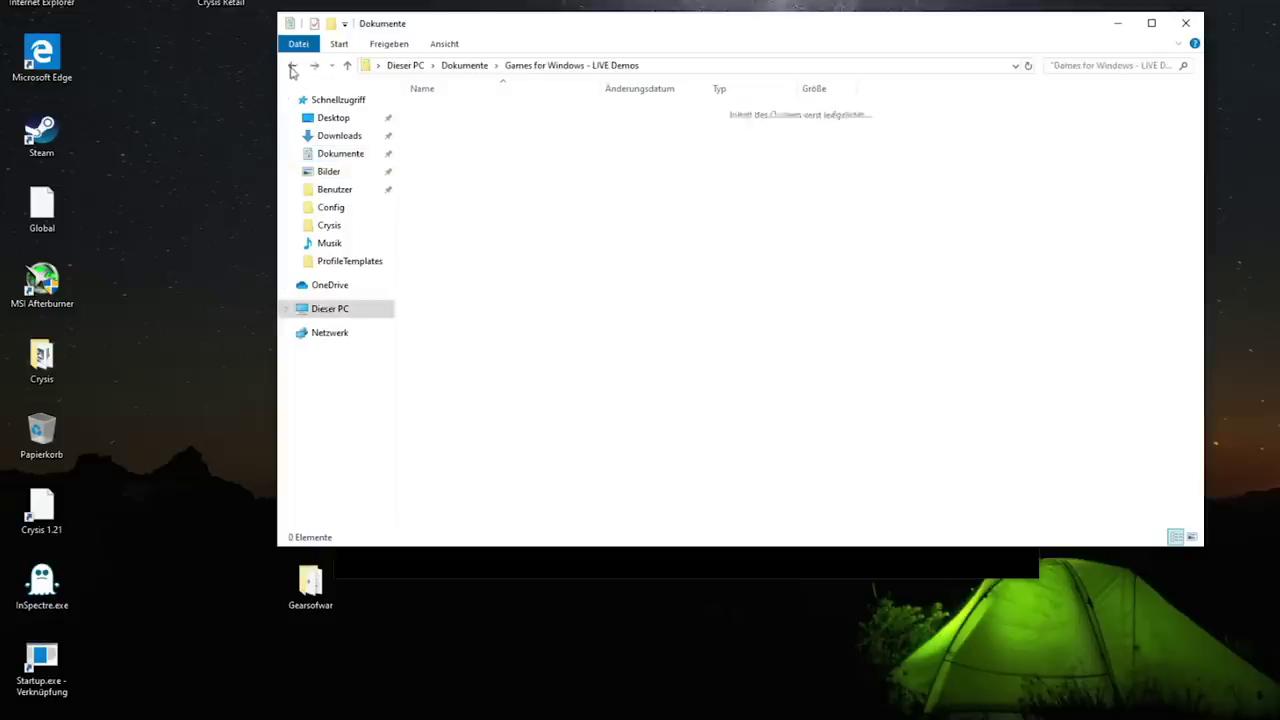
double_click(463, 128)
click(464, 128)
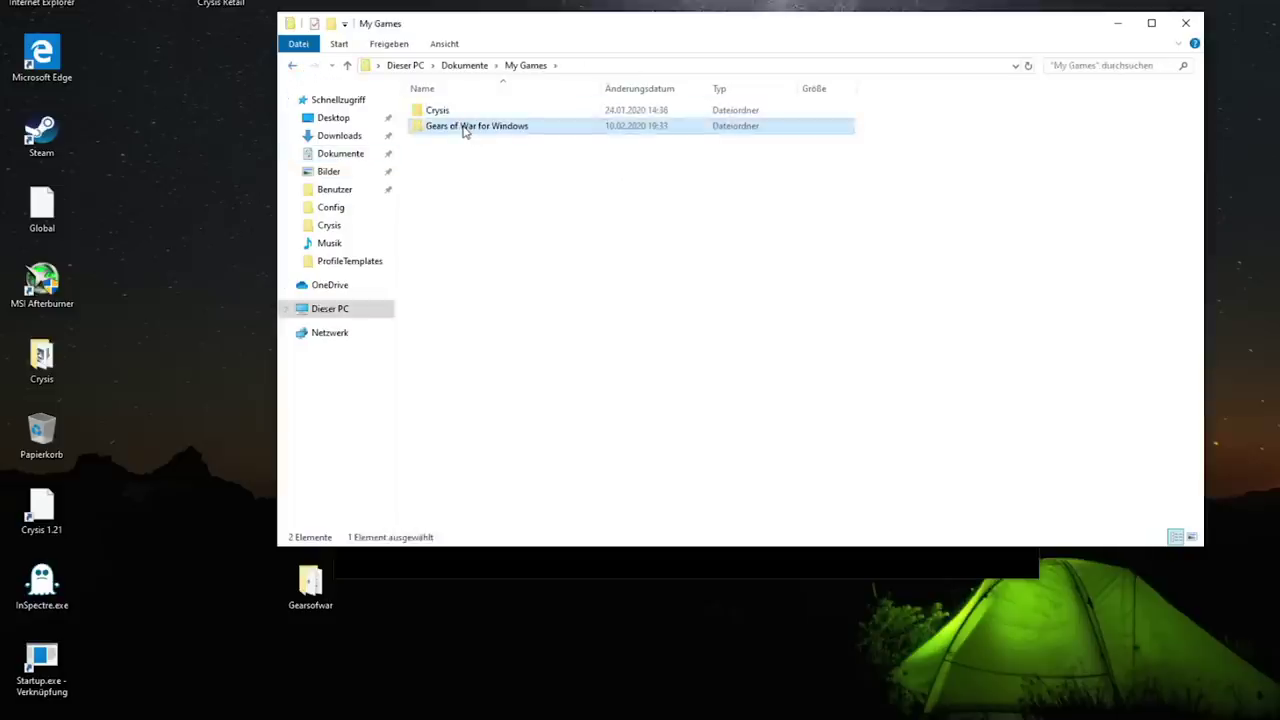